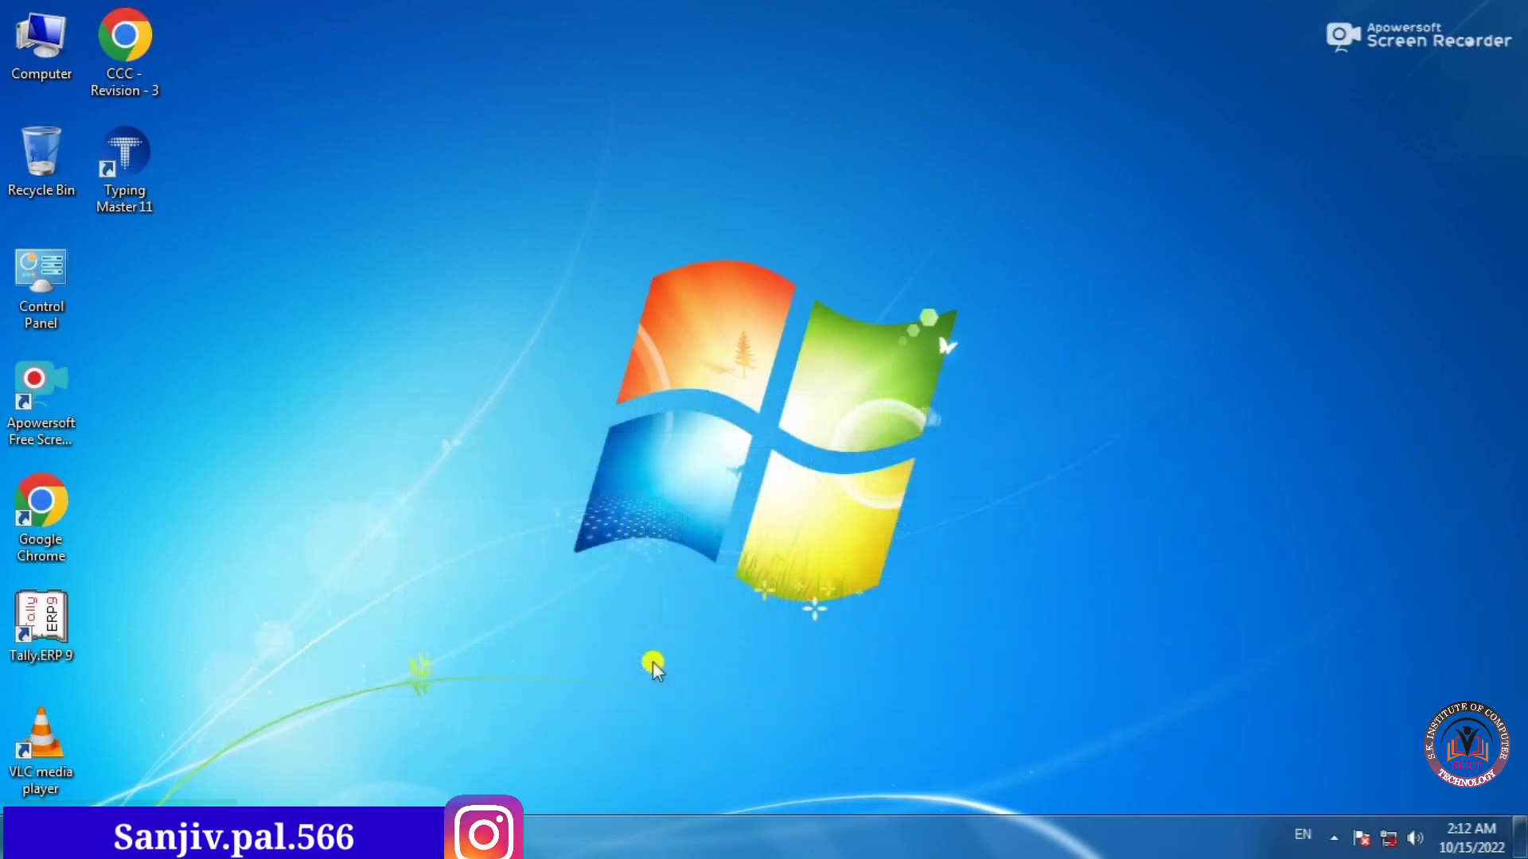
Step: Open Paint and paste the copied desktop screenshot, changing the Windows color scheme to Windows 7 Basic when prompted
left_click(30, 836)
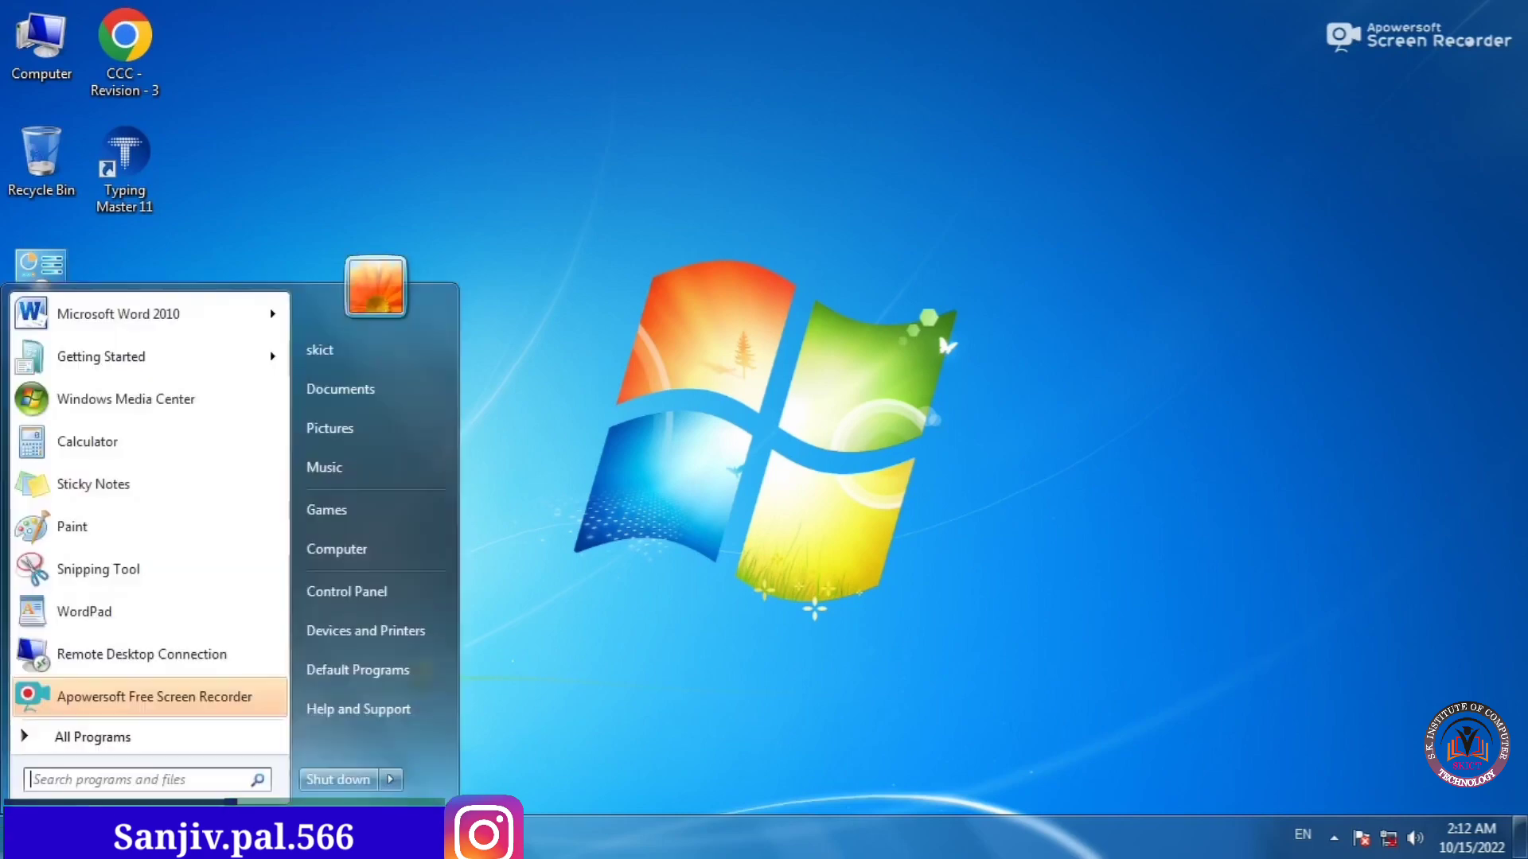
left_click(110, 533)
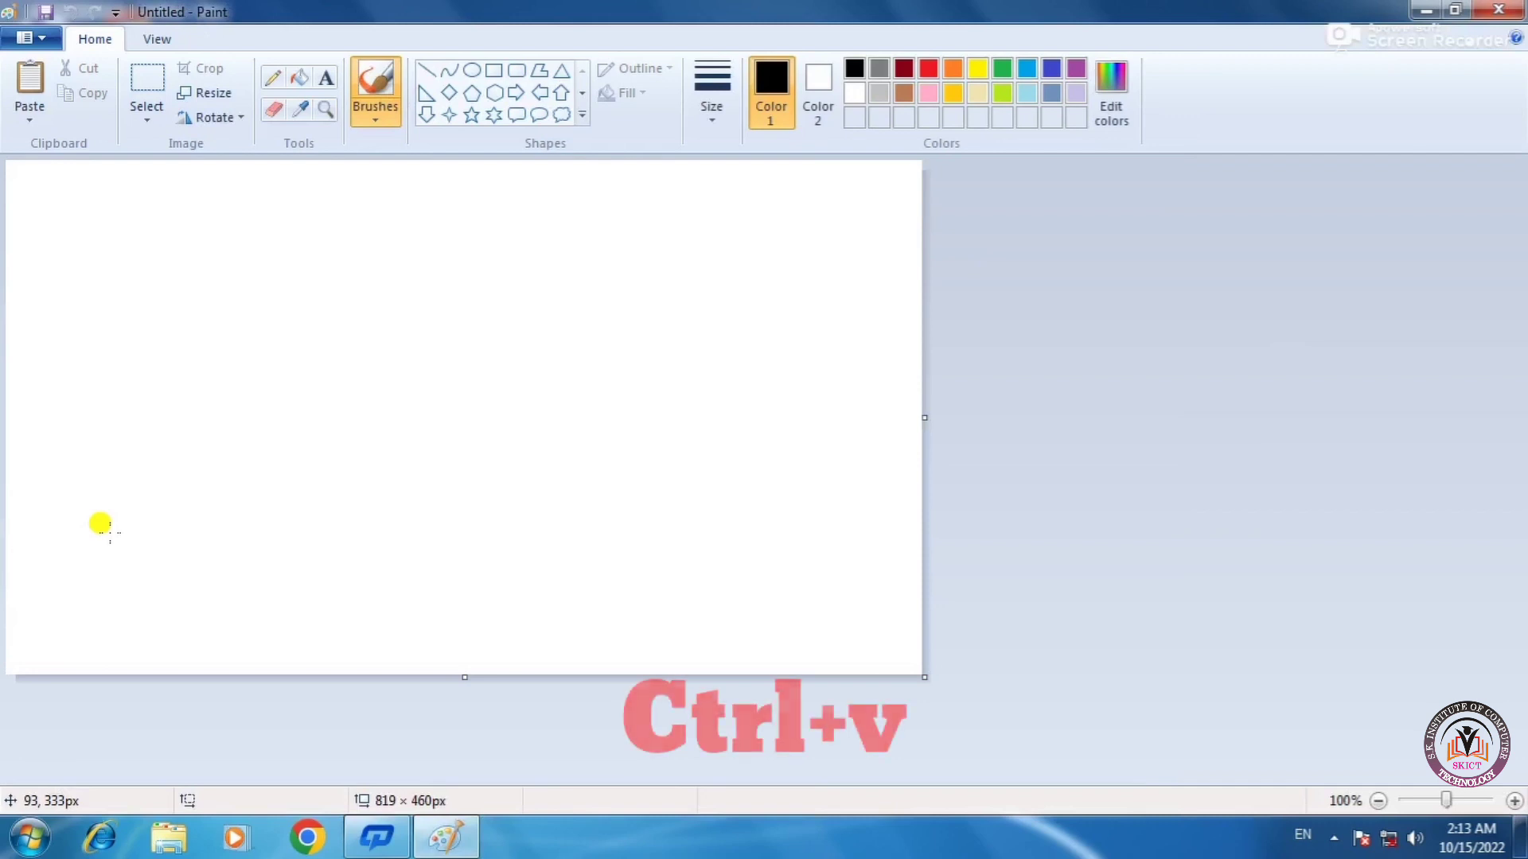
key("ctrl+v")
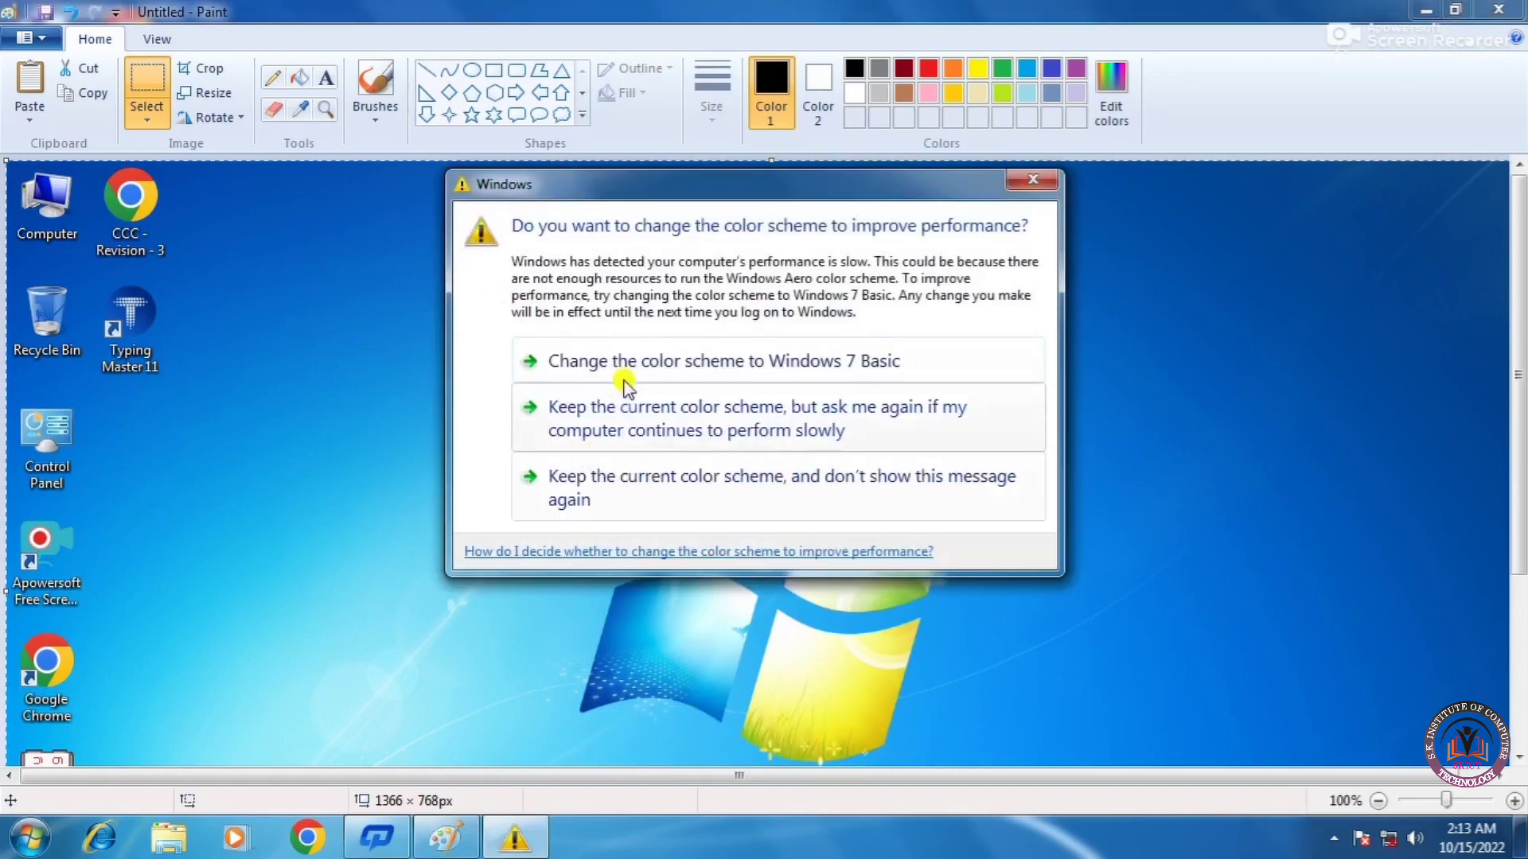
left_click(623, 376)
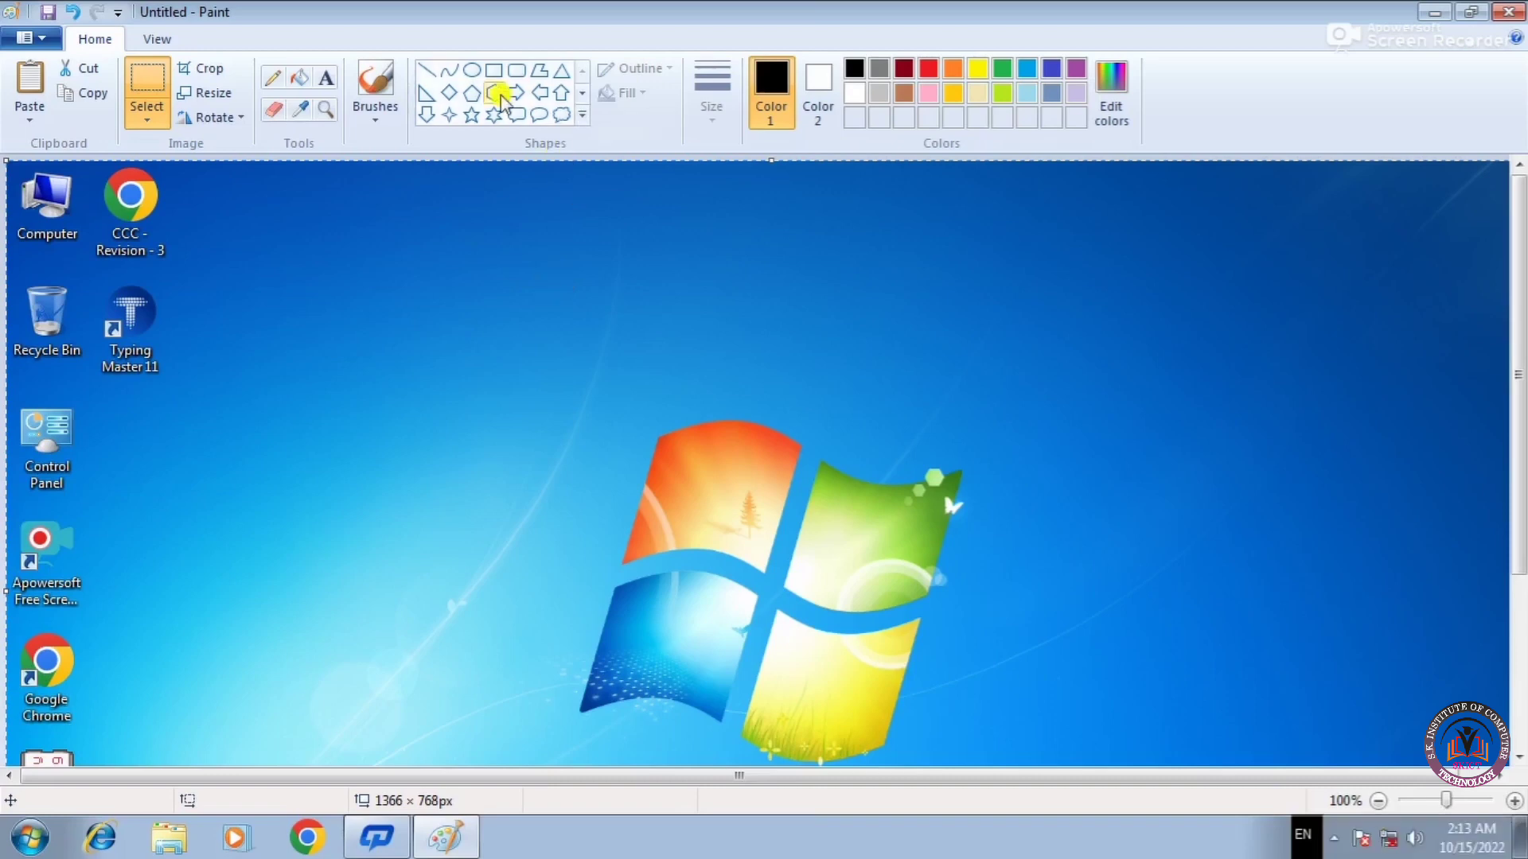
Step: Draw a black ellipse about 174 × 132 px and a rounded rectangle about 93 × 125 px around the upper middle of the screenshot
left_click(474, 73)
left_click_drag(404, 346, 599, 492)
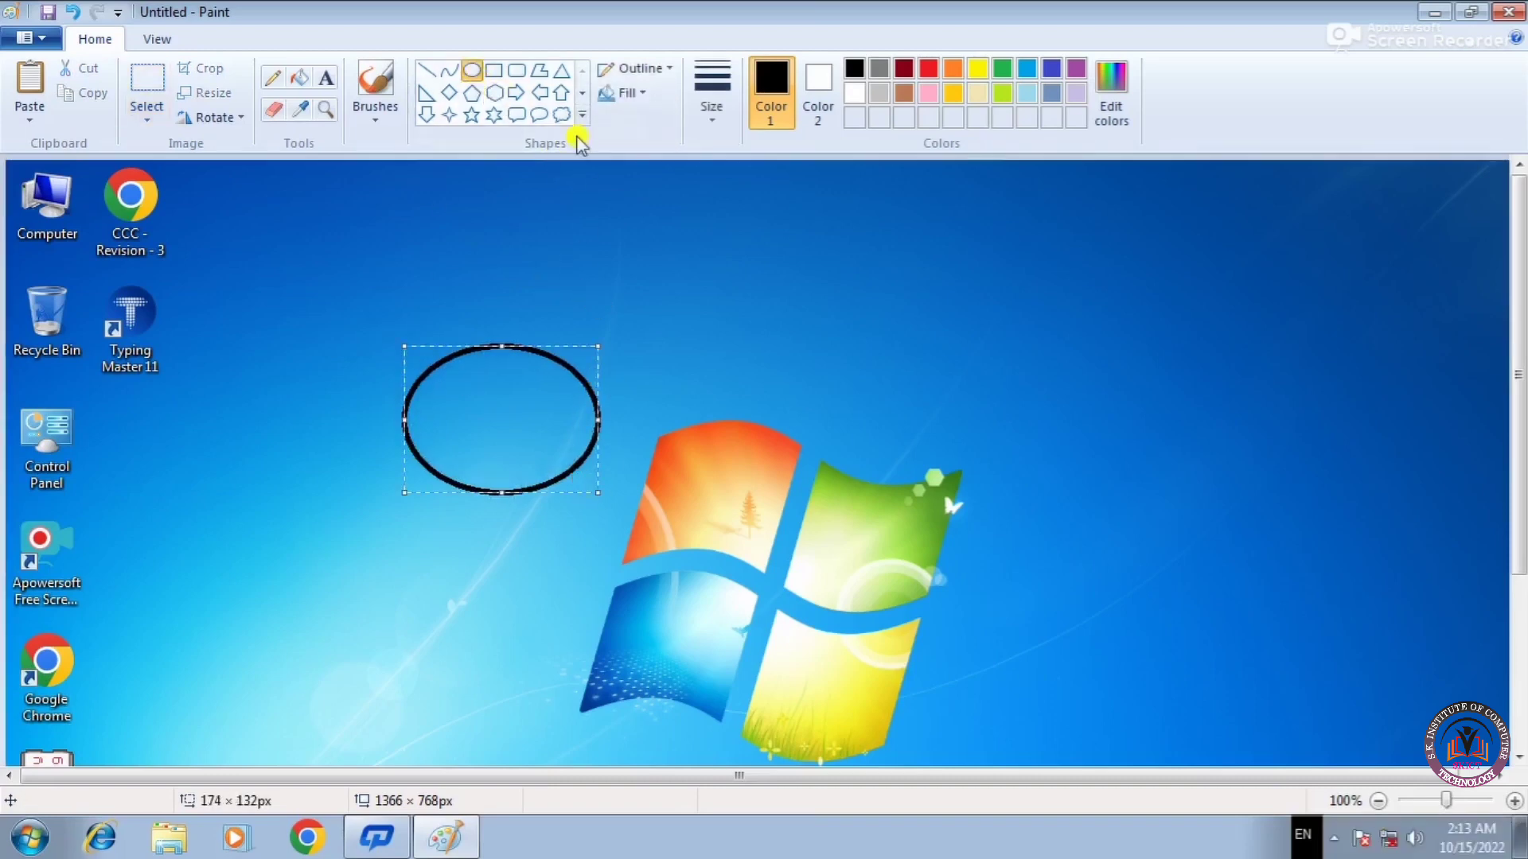
left_click(517, 70)
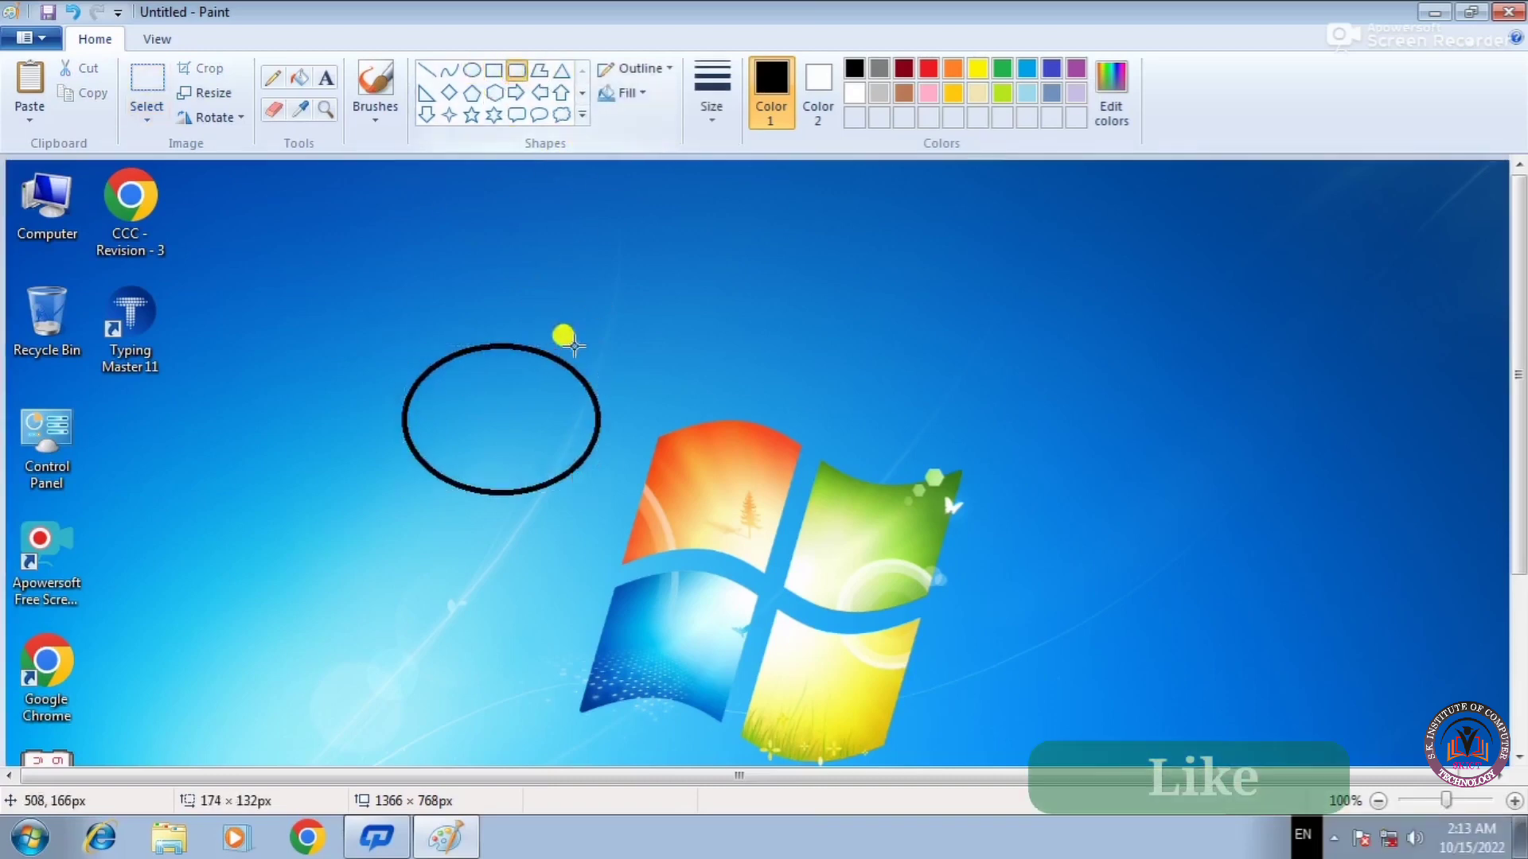
left_click_drag(680, 304, 784, 443)
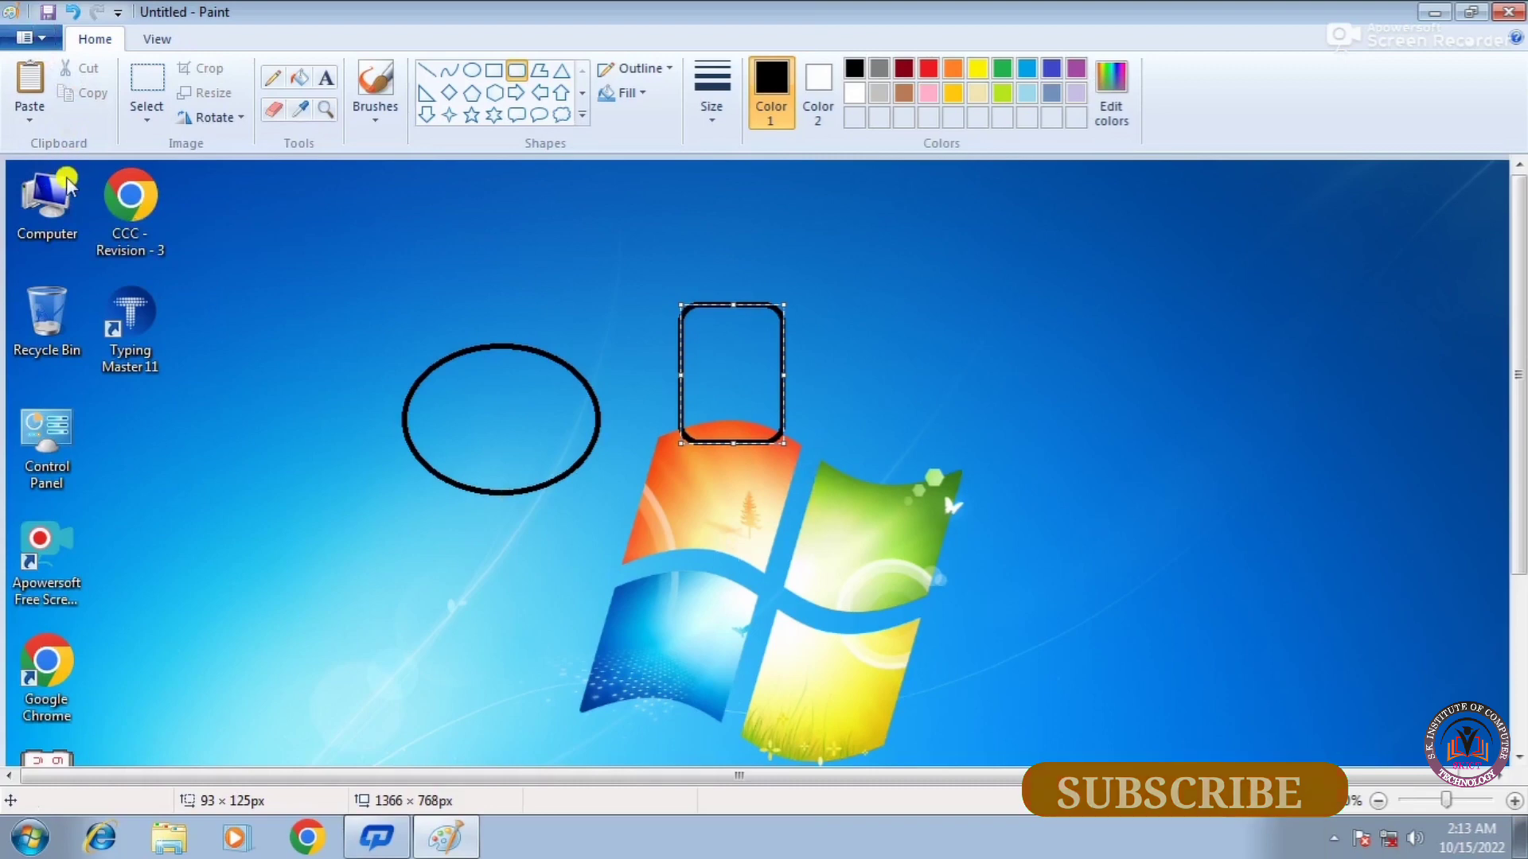
Step: Save the annotated screenshot to the Desktop as a PNG file named "as"
key("ctrl+s")
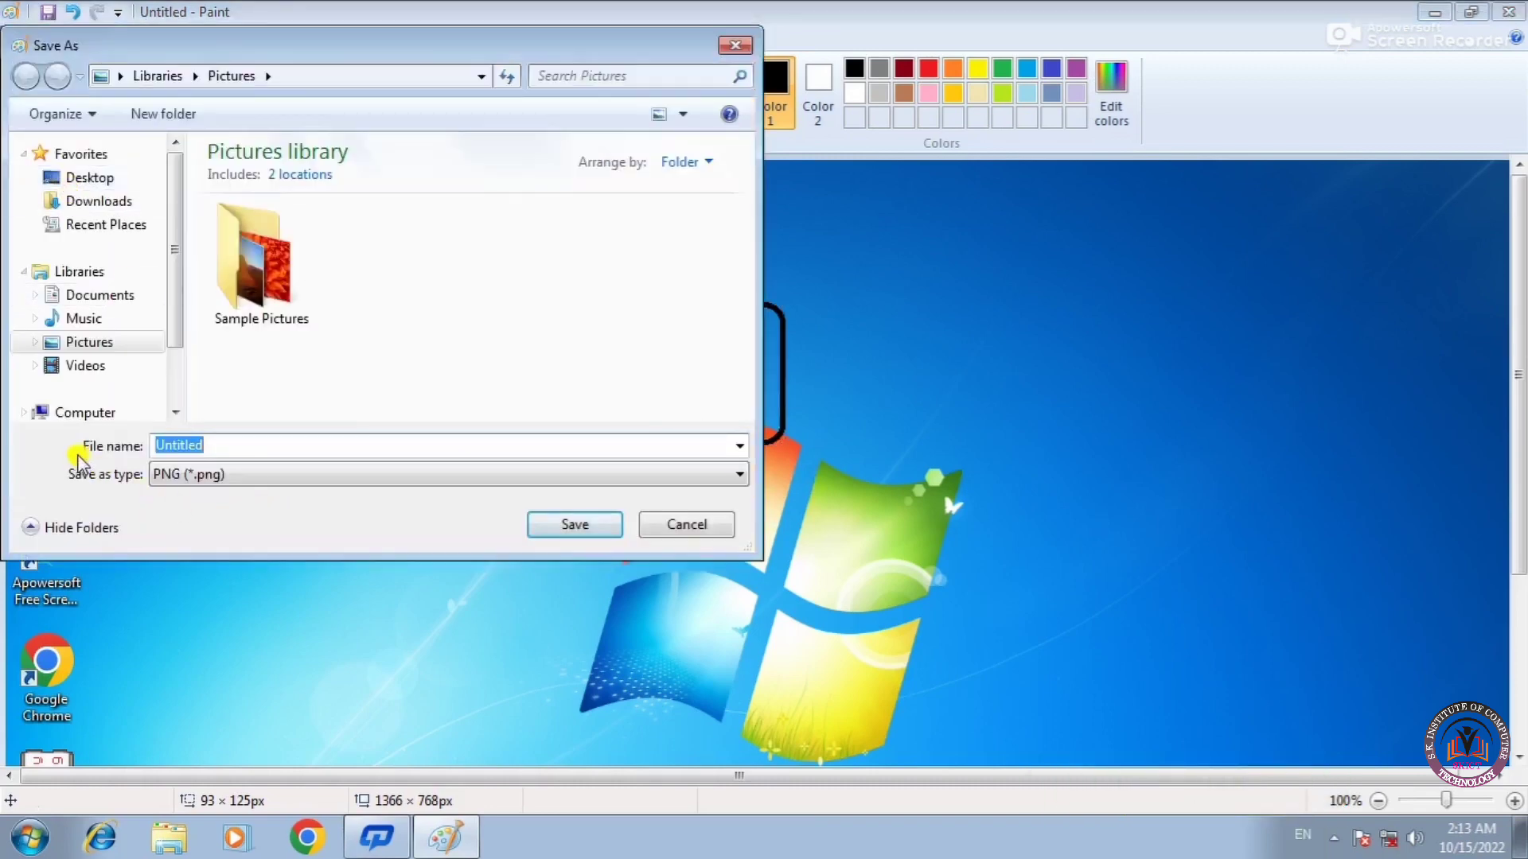
type("as")
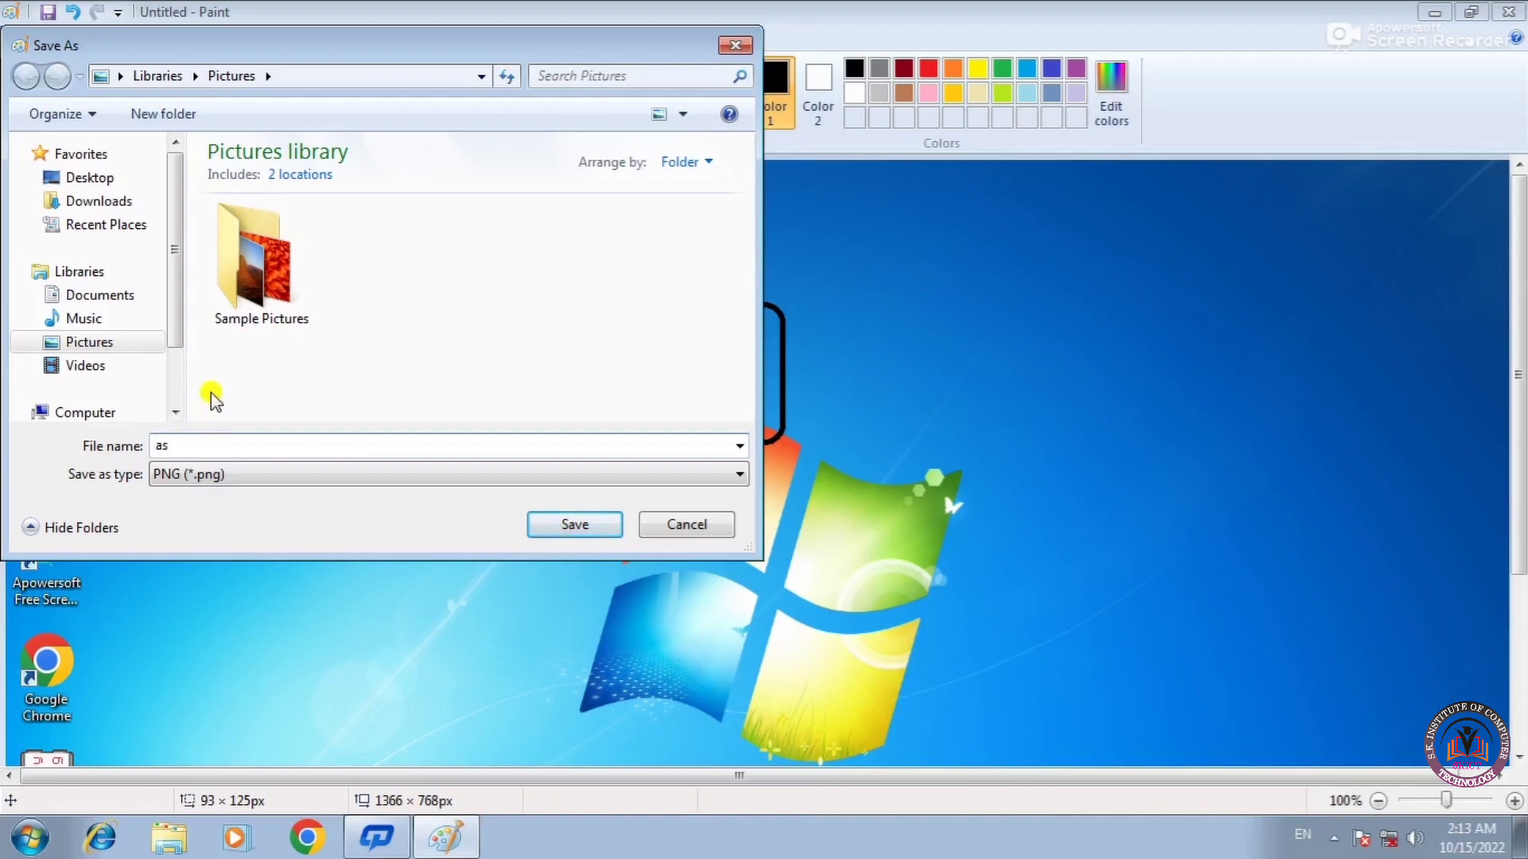
left_click(116, 179)
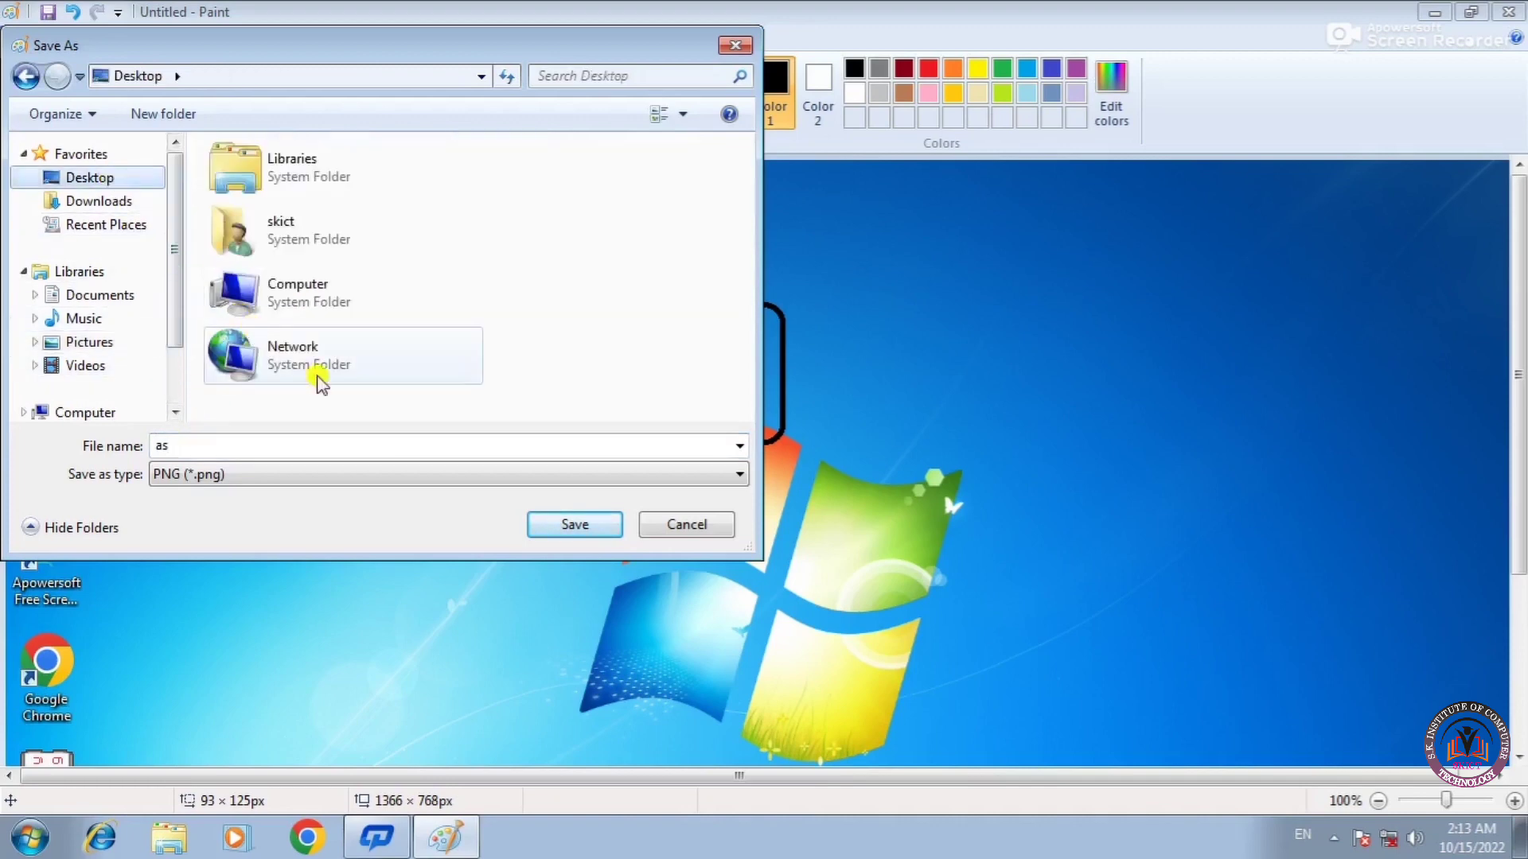
left_click(573, 526)
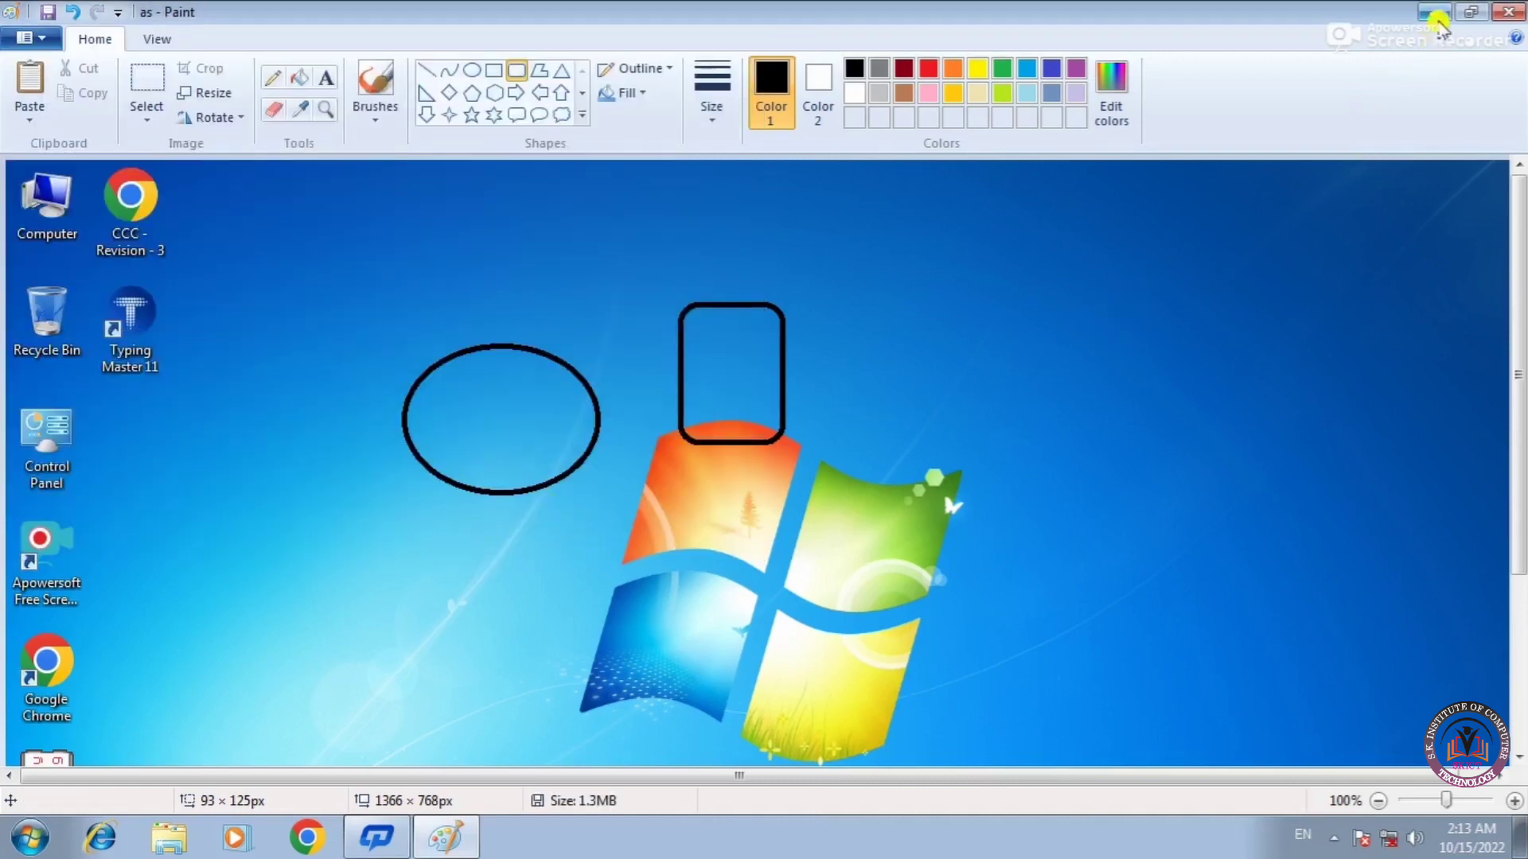
Step: Close Paint and view the saved picture "as" from the desktop
left_click(1491, 19)
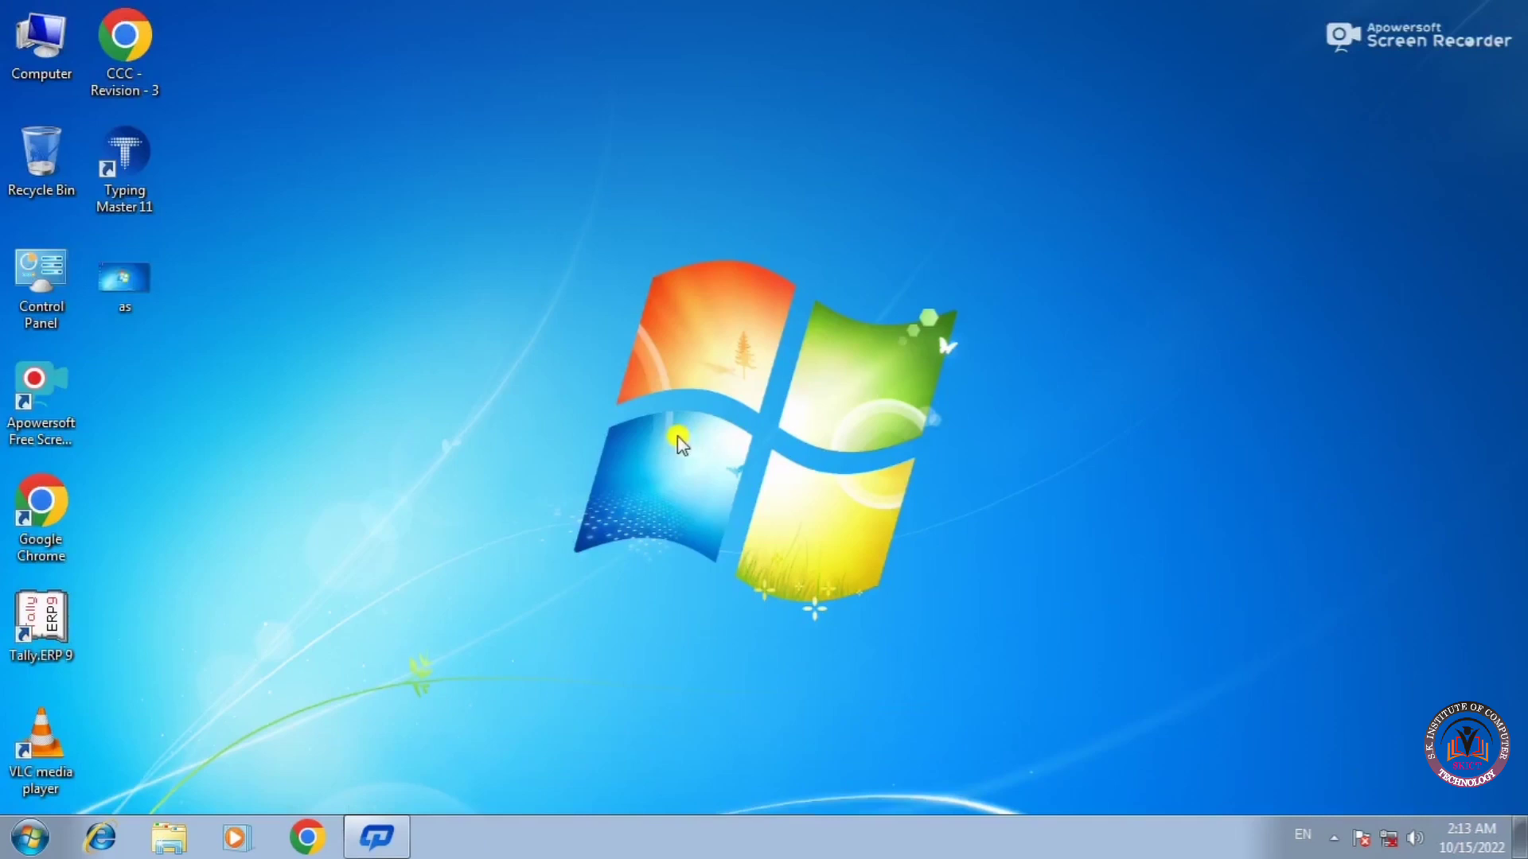
double_click(121, 279)
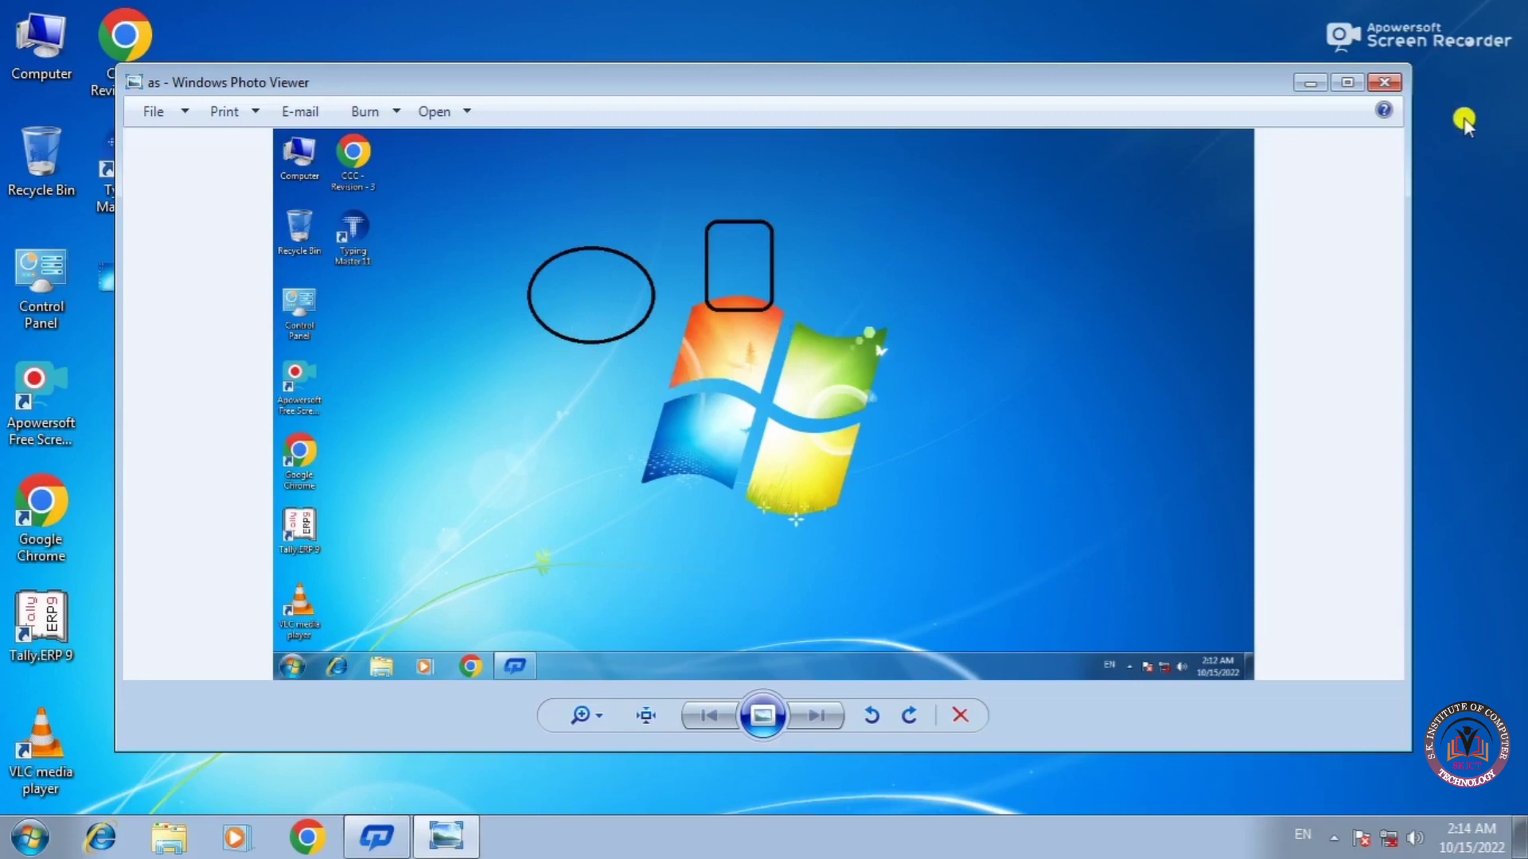
left_click(1389, 83)
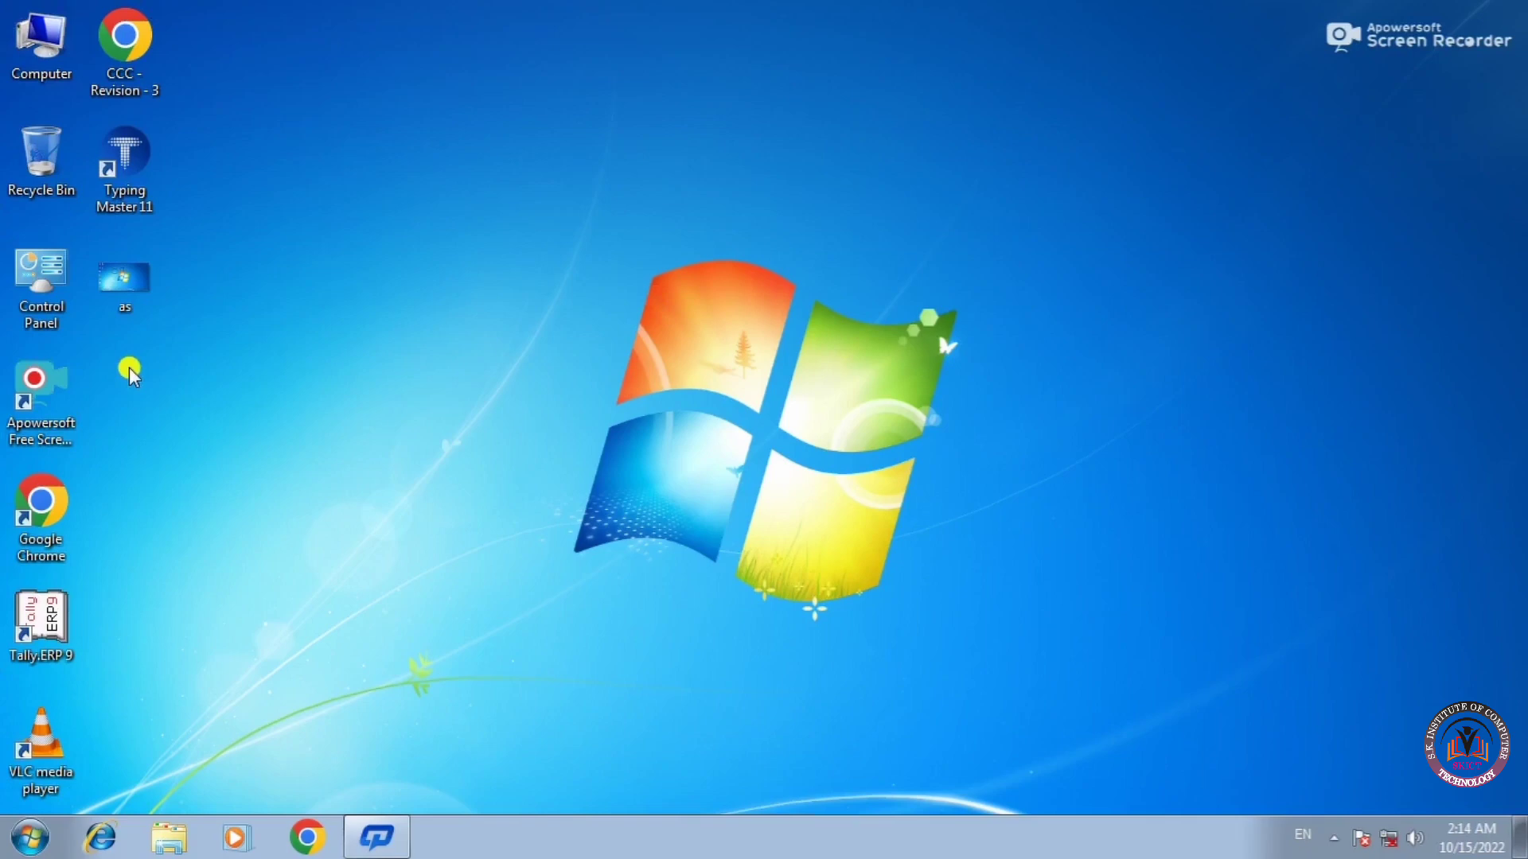
Step: Open the Snipping Tool and capture a tall rectangular snip of the two columns of desktop icons
left_click(36, 839)
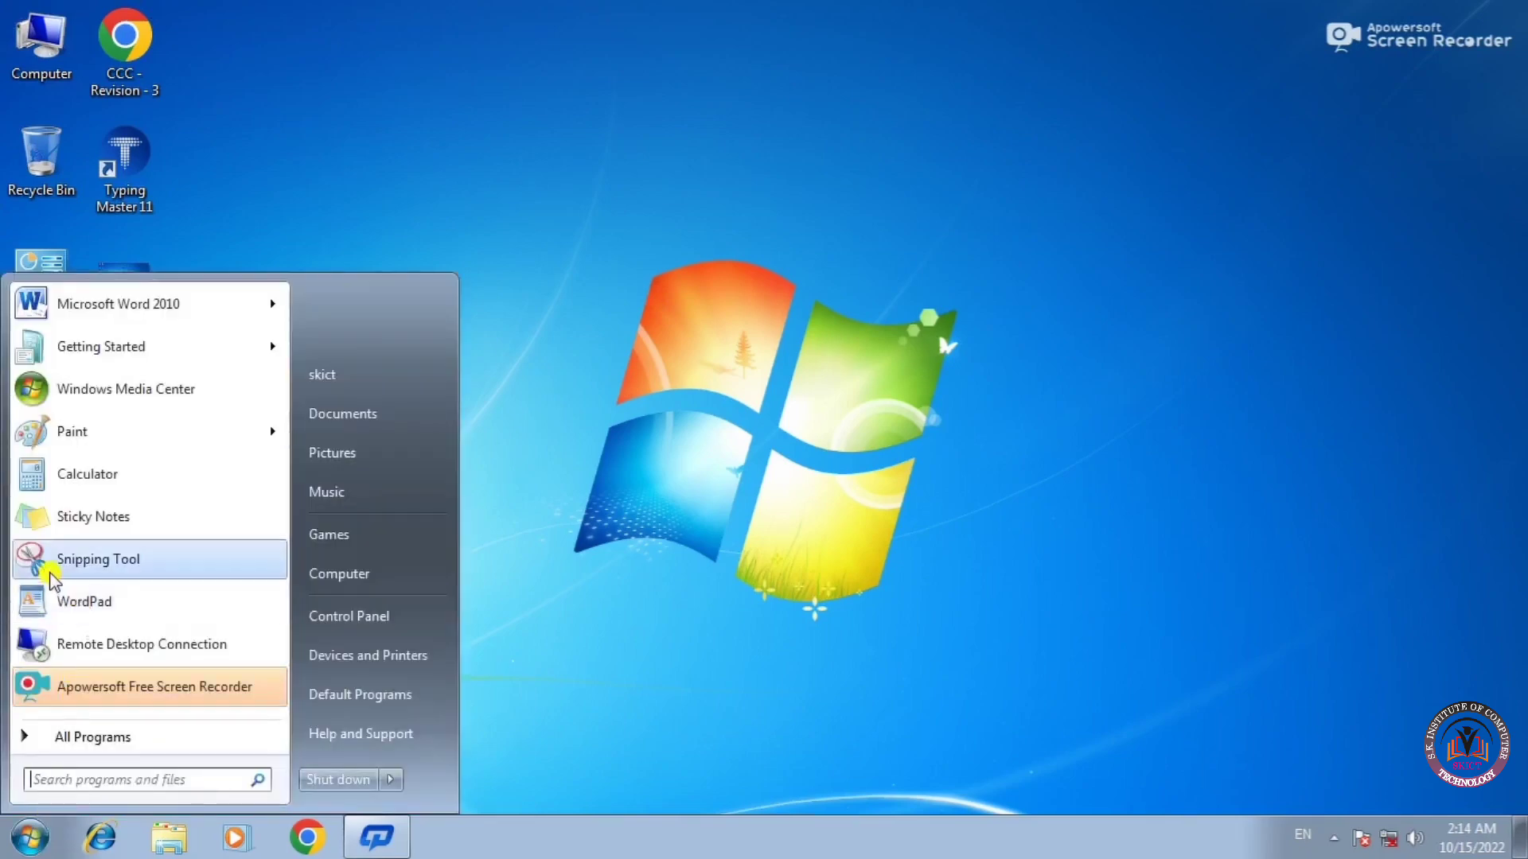
left_click(129, 561)
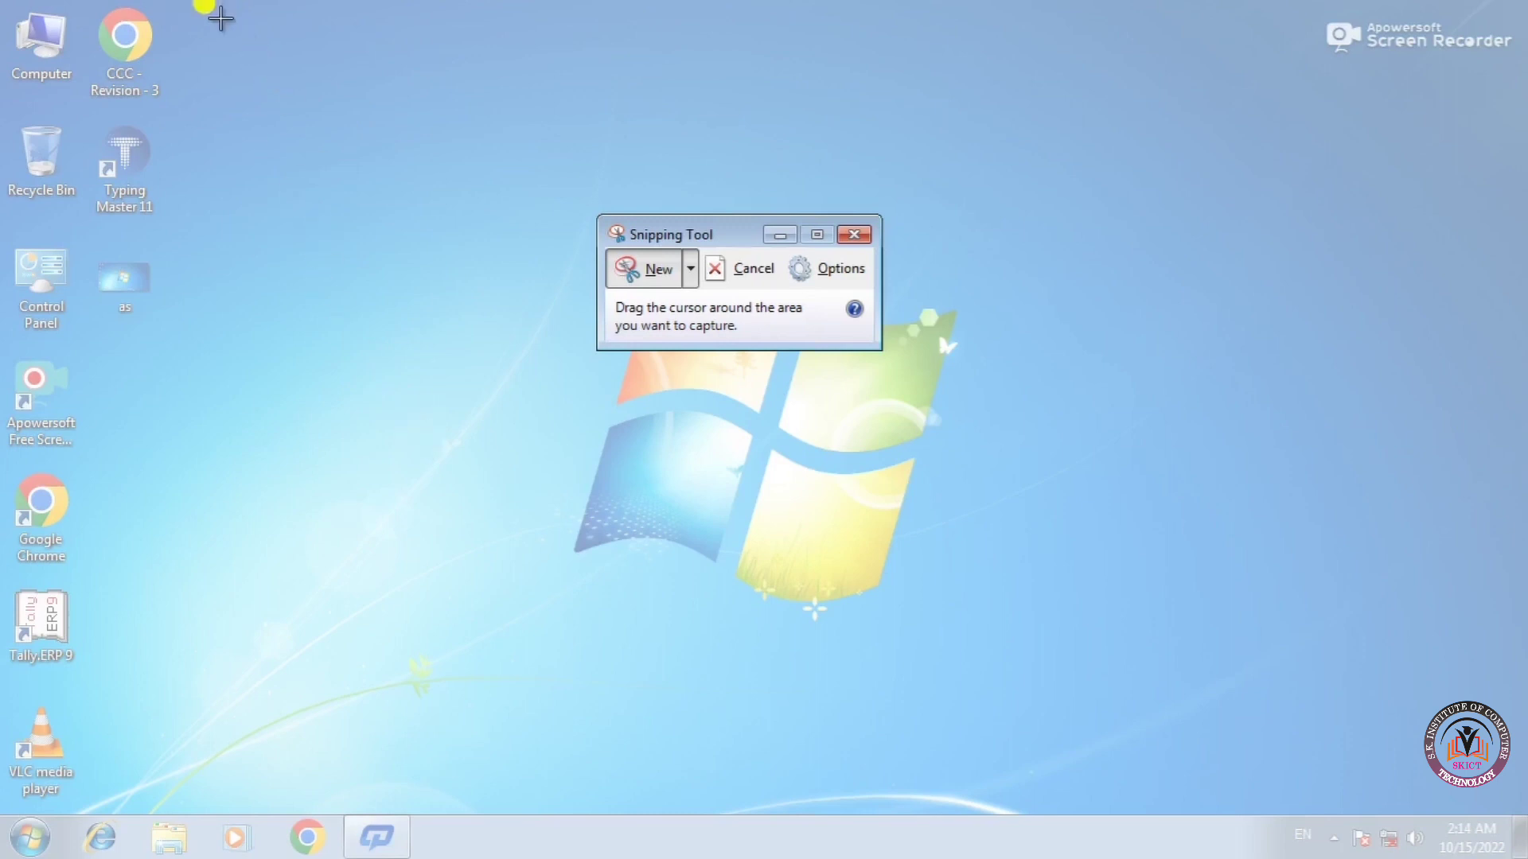
left_click_drag(169, 4, 2, 817)
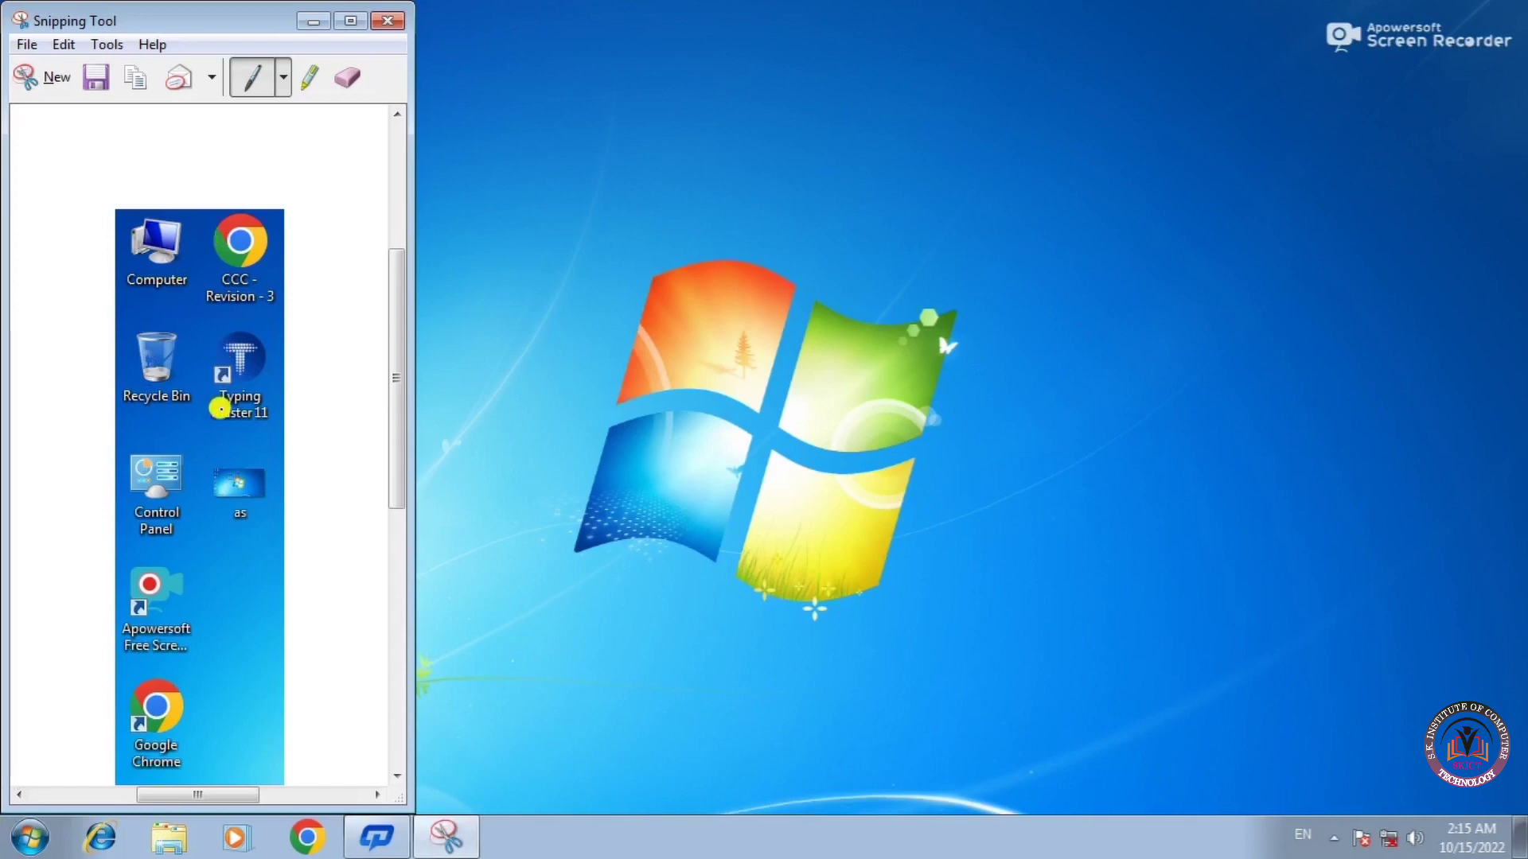
Step: Save the snip to the Desktop as a PNG file named "sa"
left_click(27, 45)
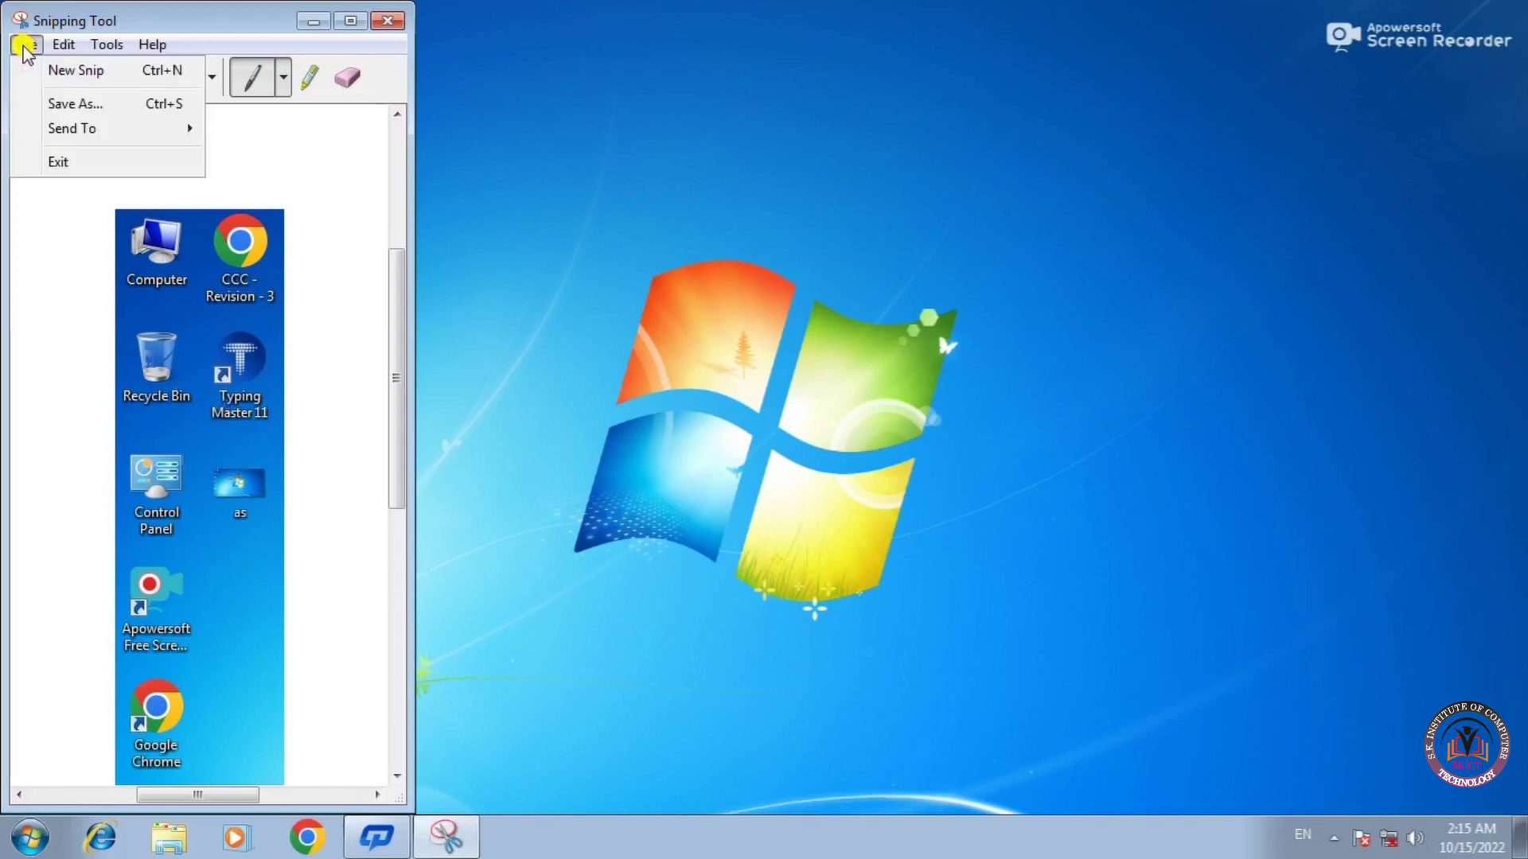
left_click(74, 104)
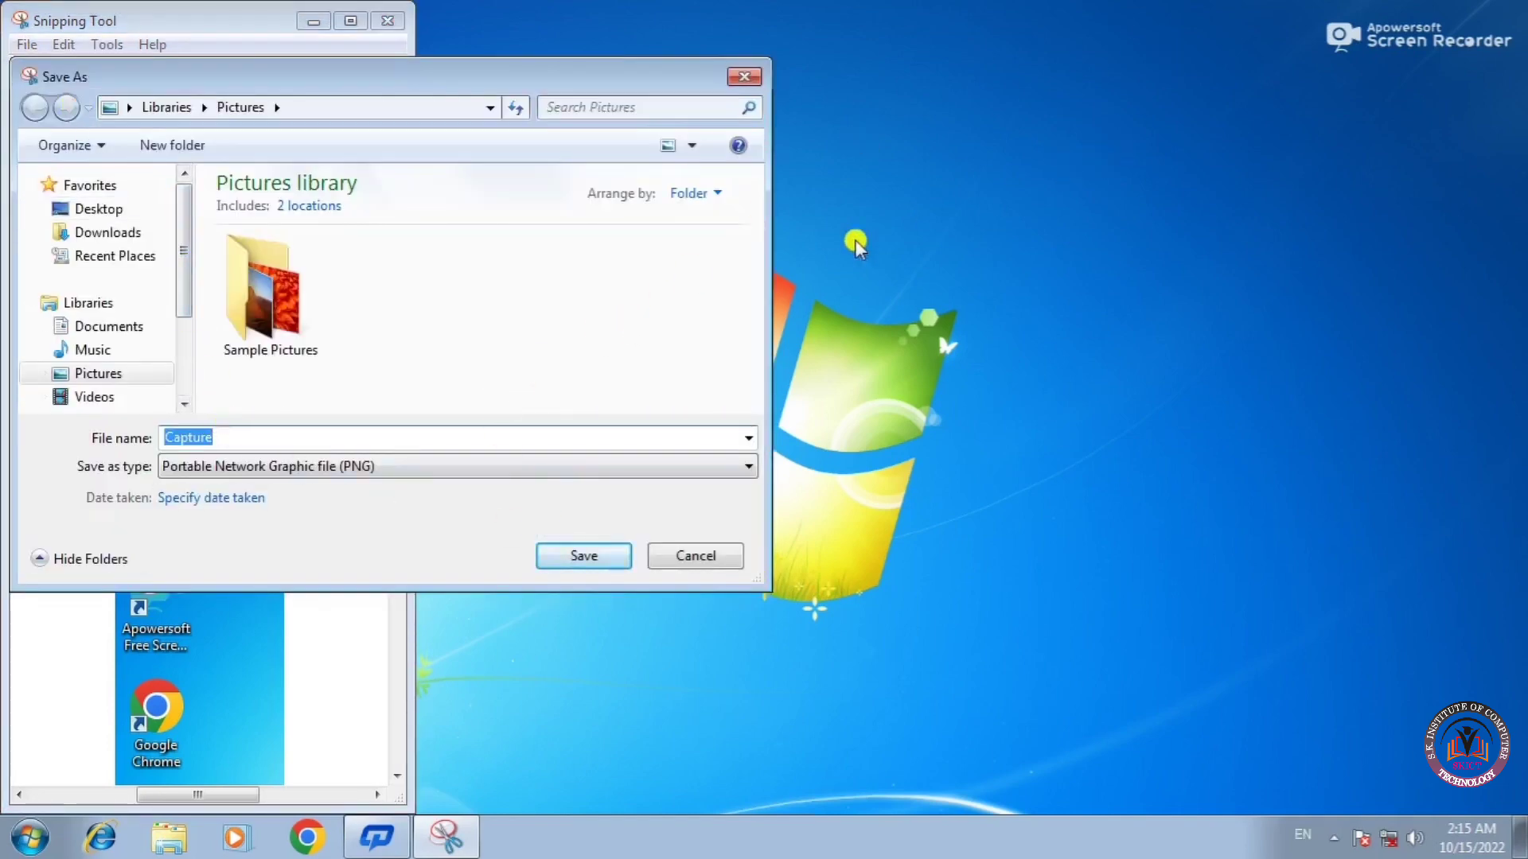
type("sa")
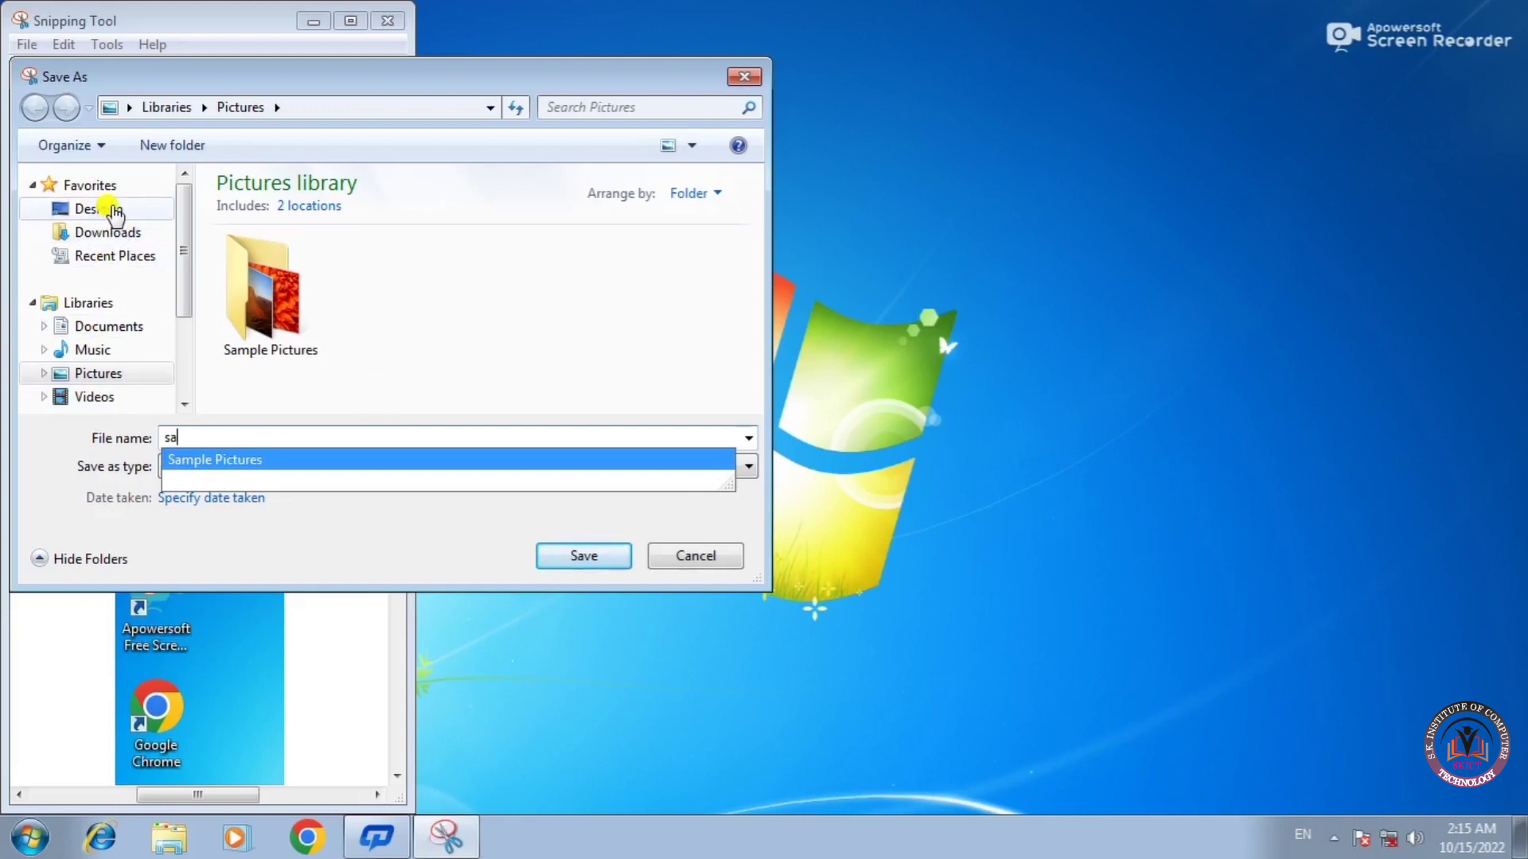
left_click(87, 209)
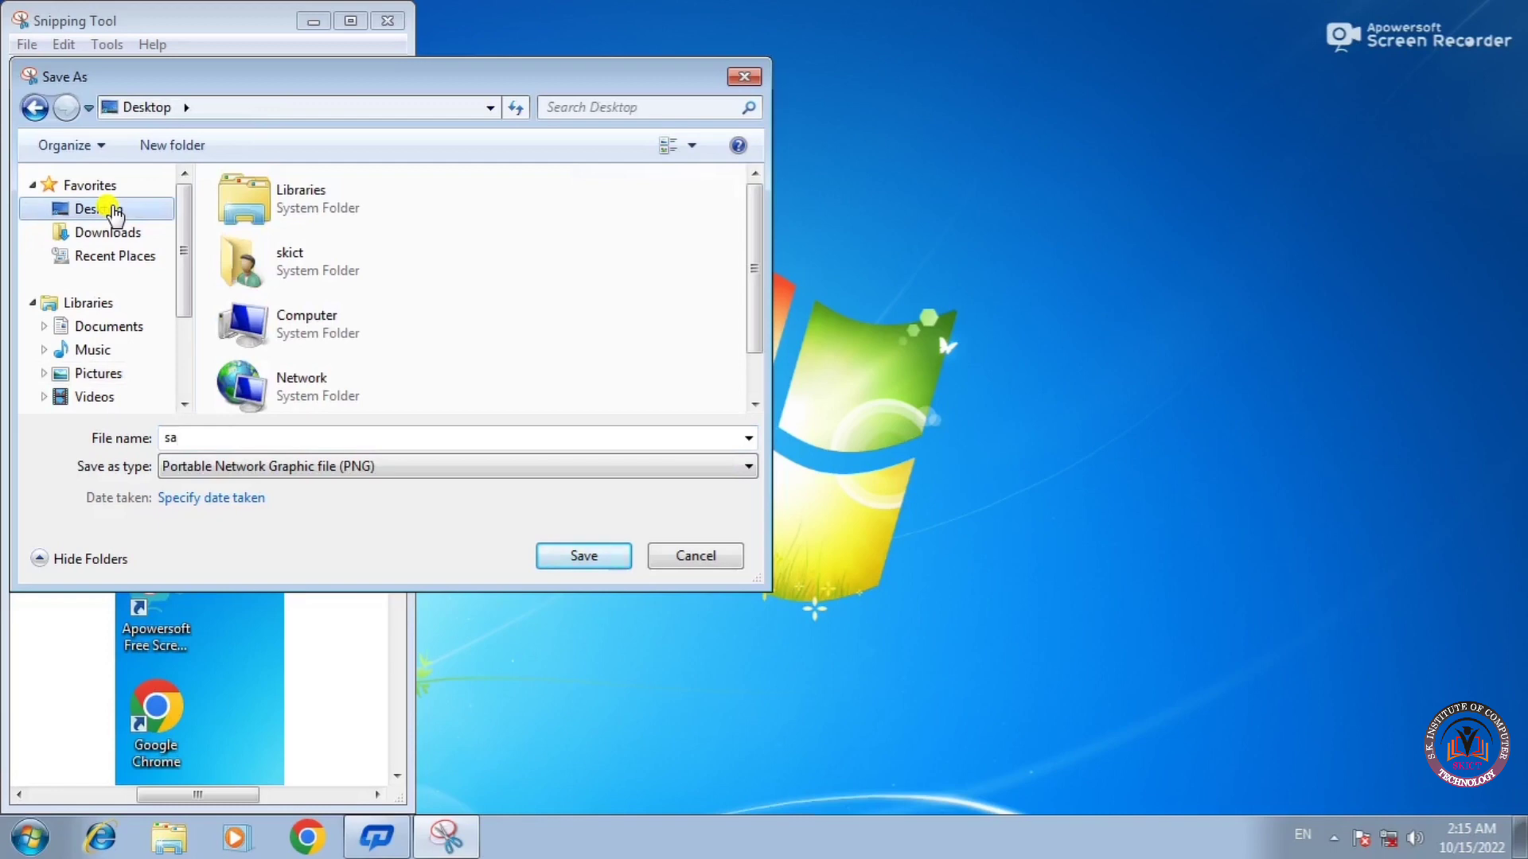
left_click(589, 559)
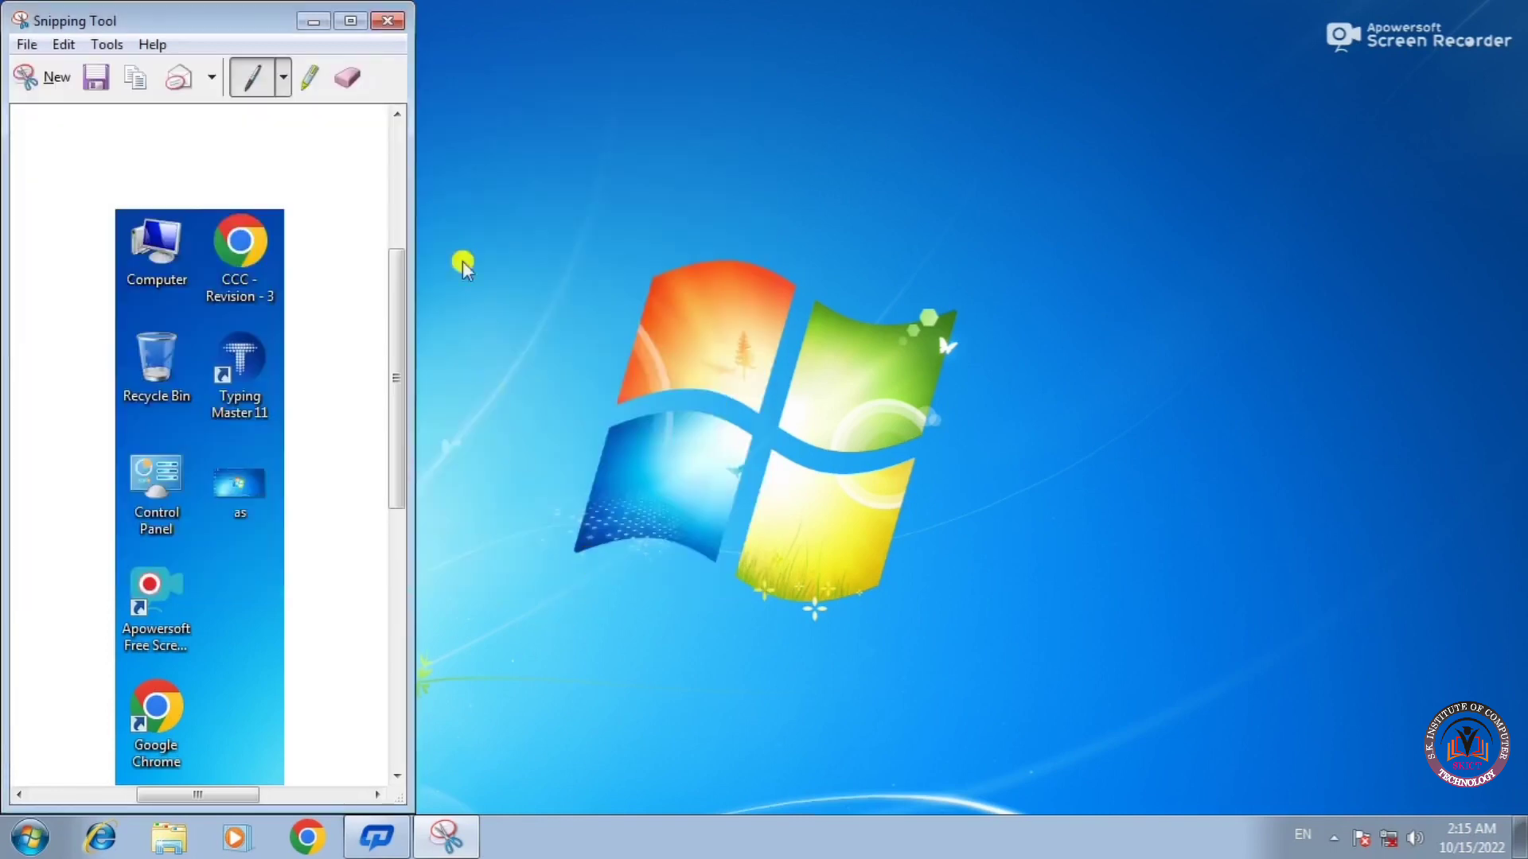
Step: Close the Snipping Tool and view the saved snip "sa" from the desktop
left_click(390, 19)
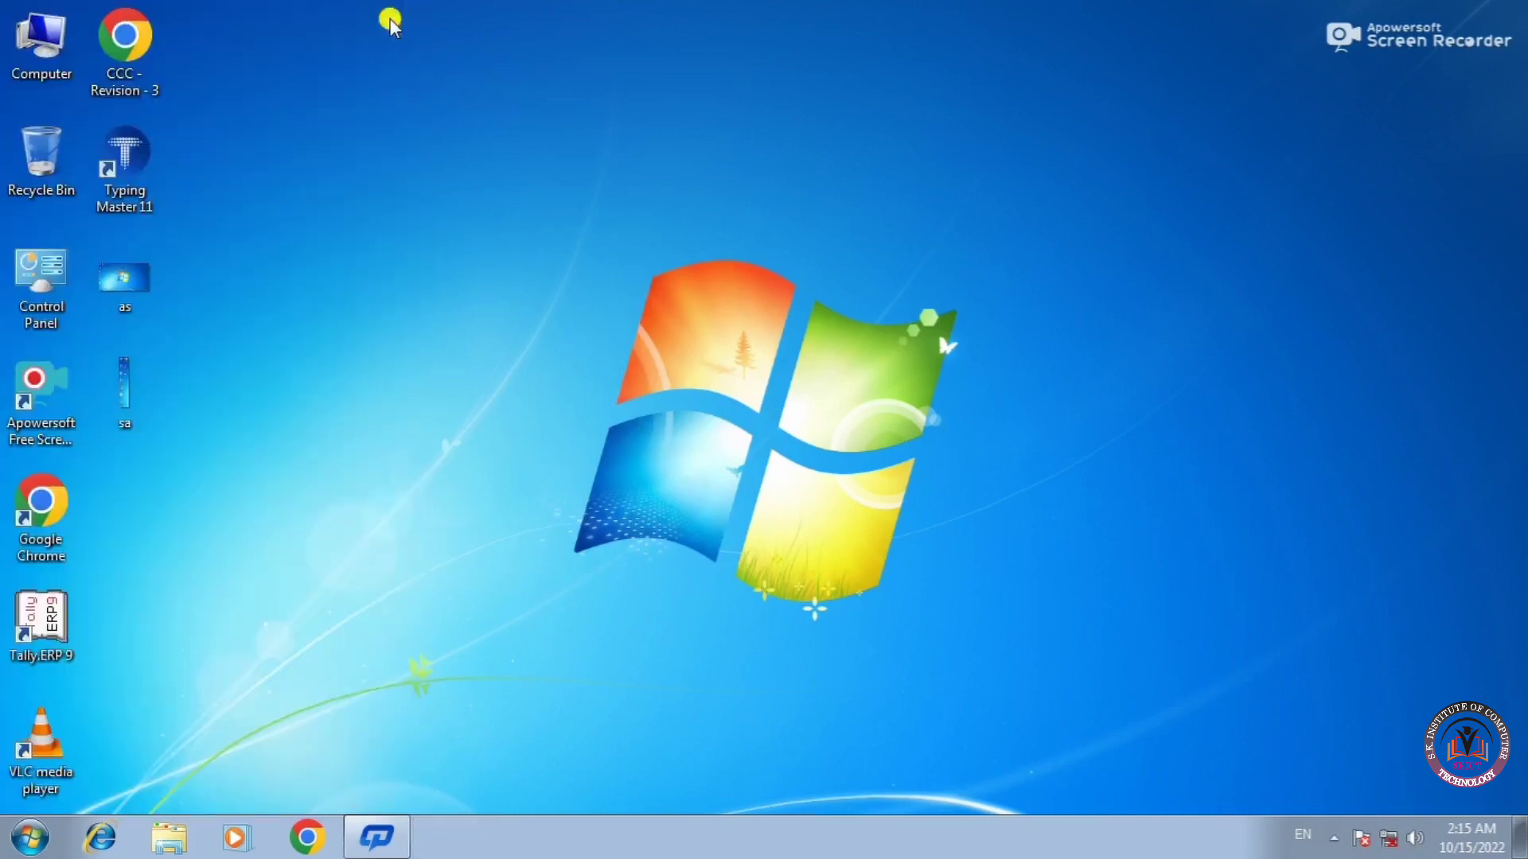
double_click(120, 402)
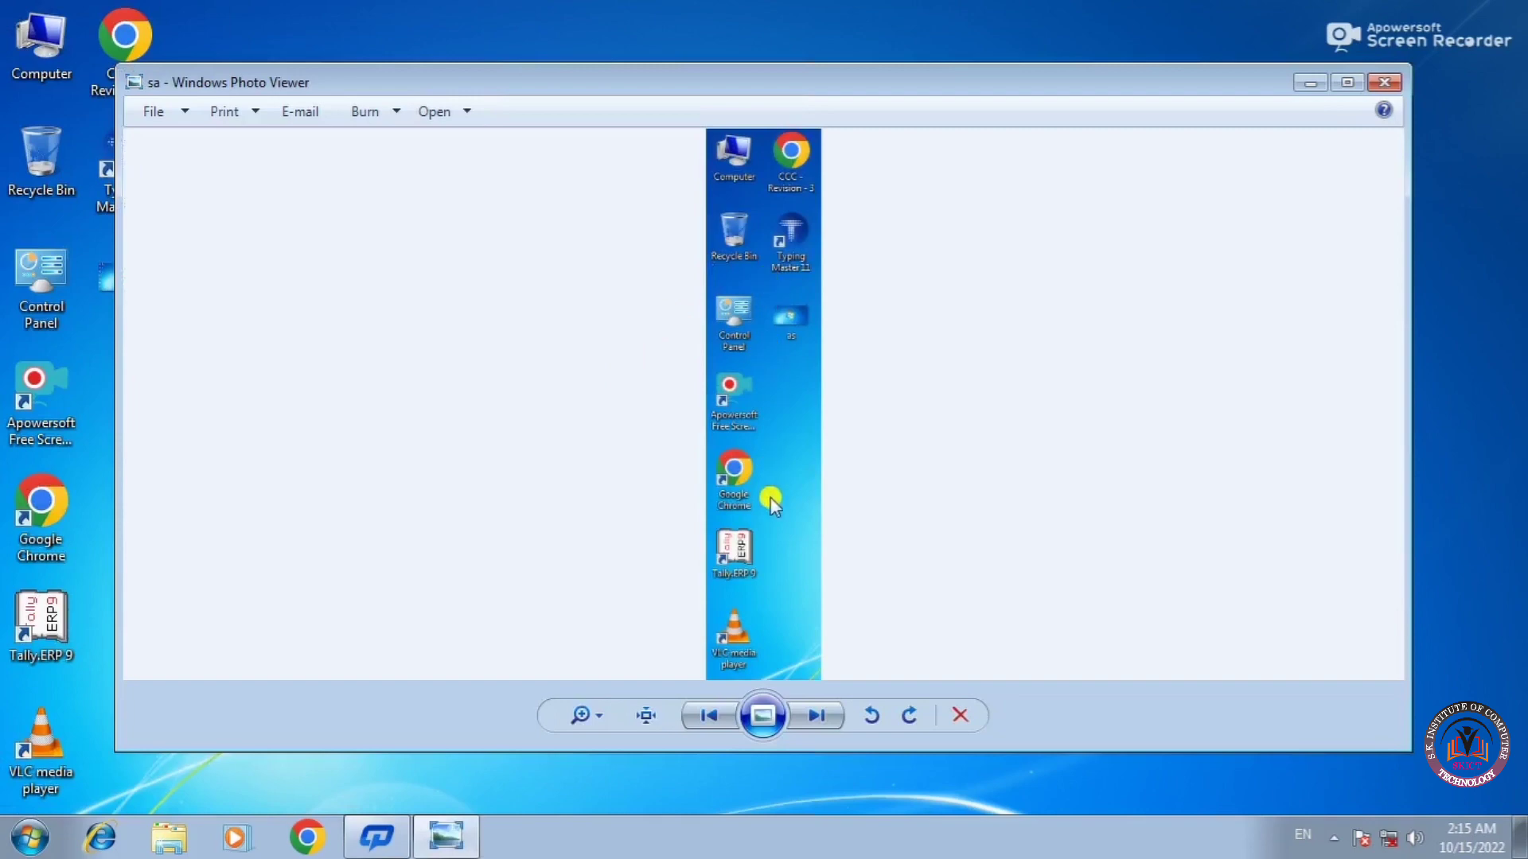
left_click(1384, 82)
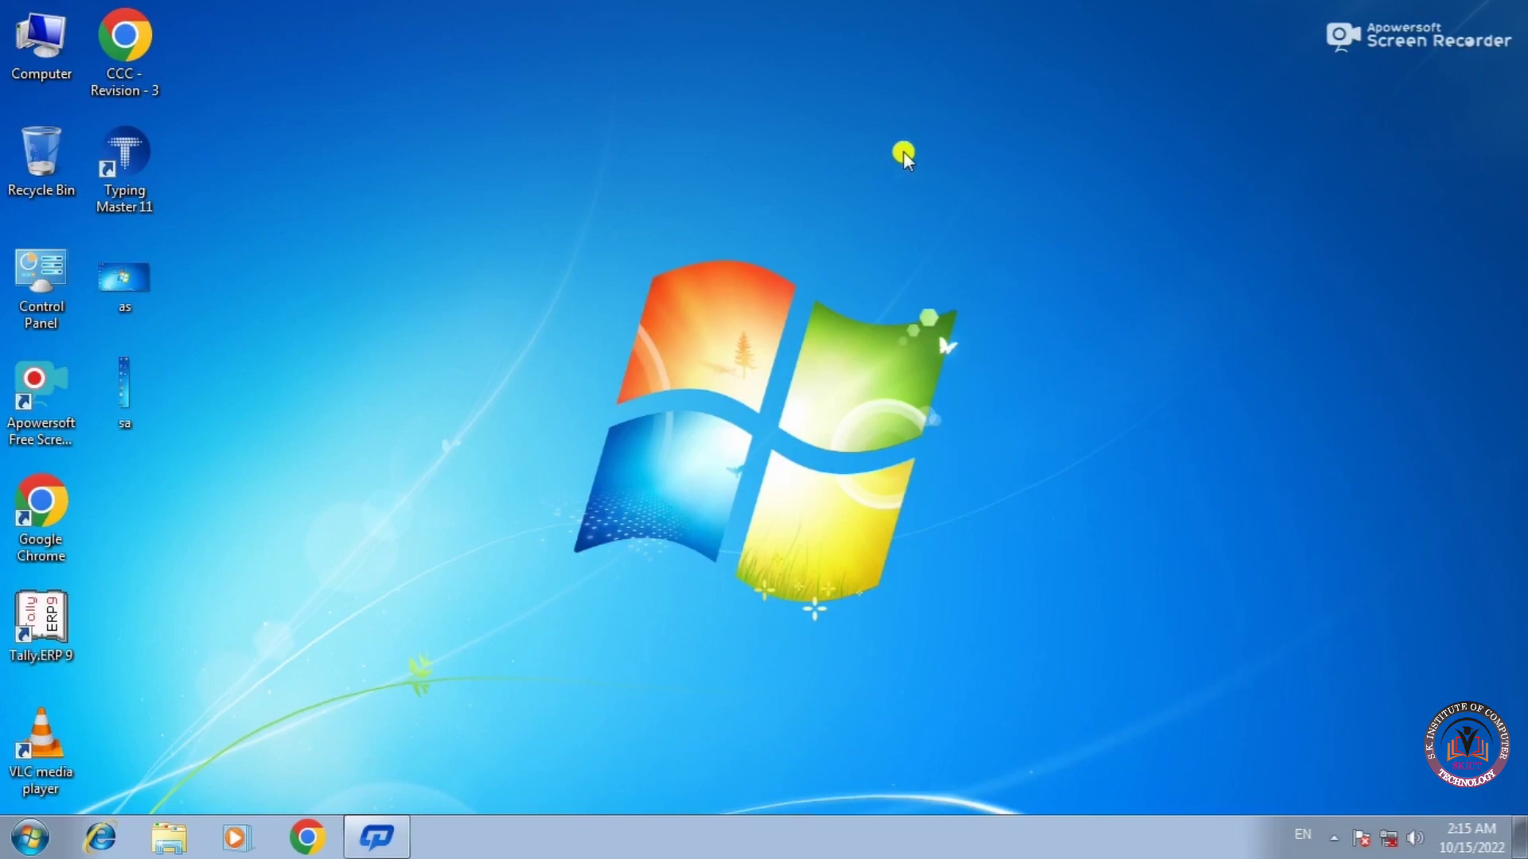
right_click(850, 173)
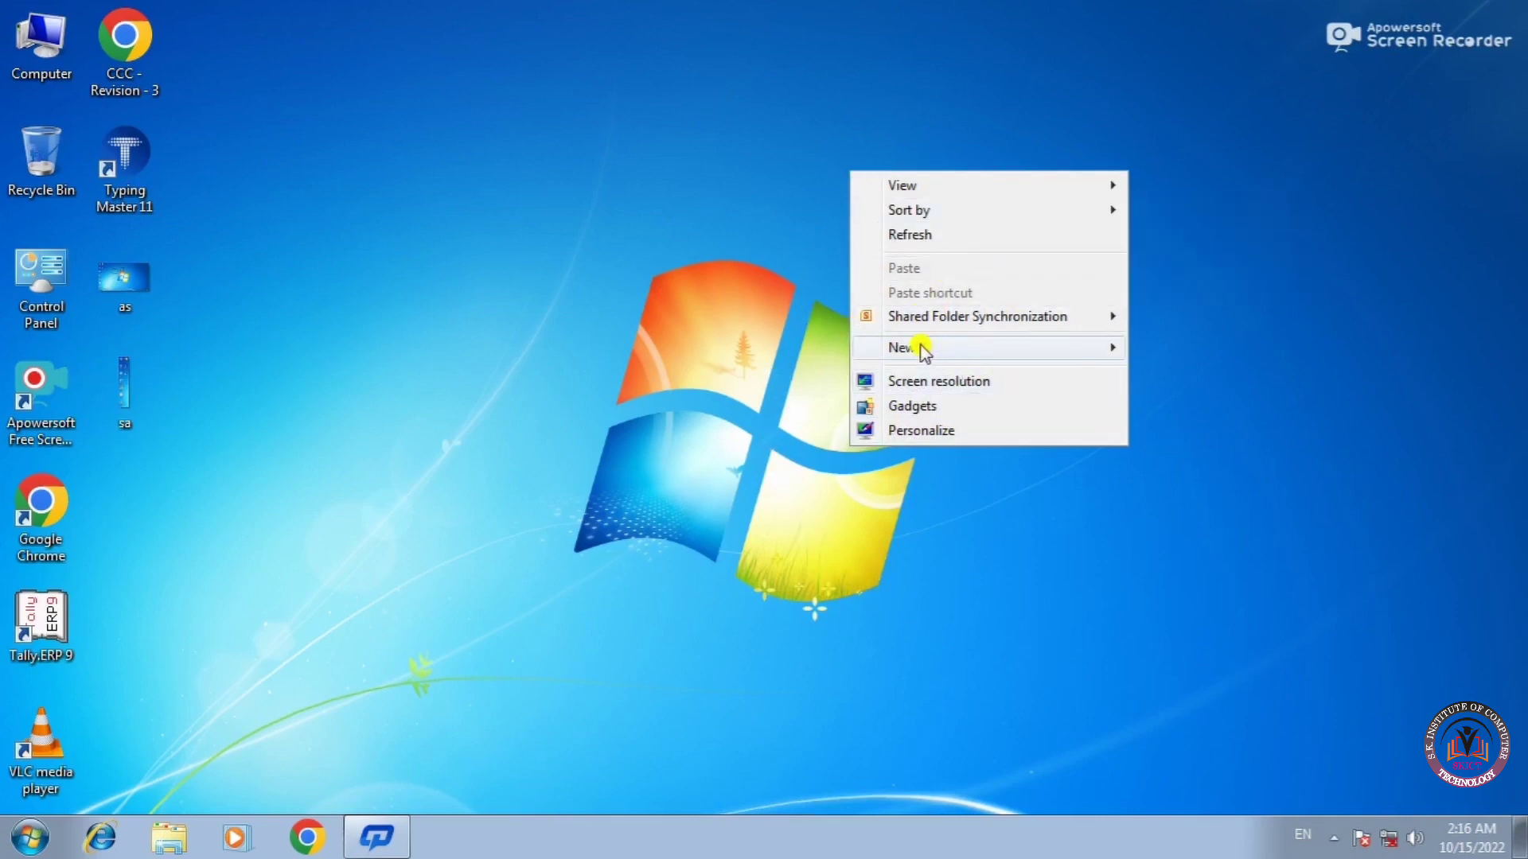
mouse_move(923, 351)
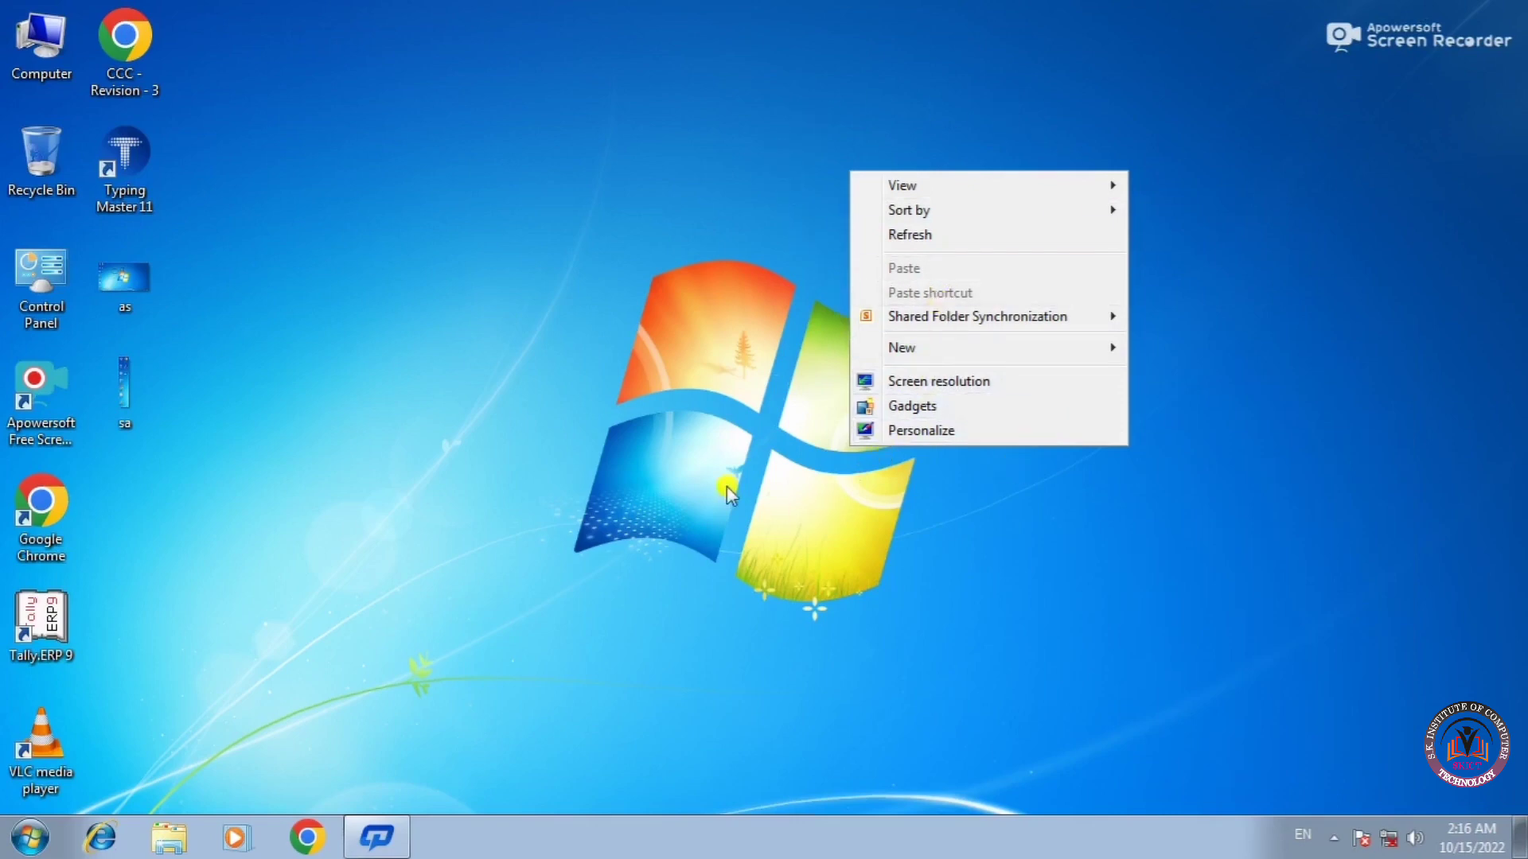
left_click(698, 490)
Step: Open the Snipping Tool and cancel its automatic snip, leaving the tool window ready
left_click(25, 840)
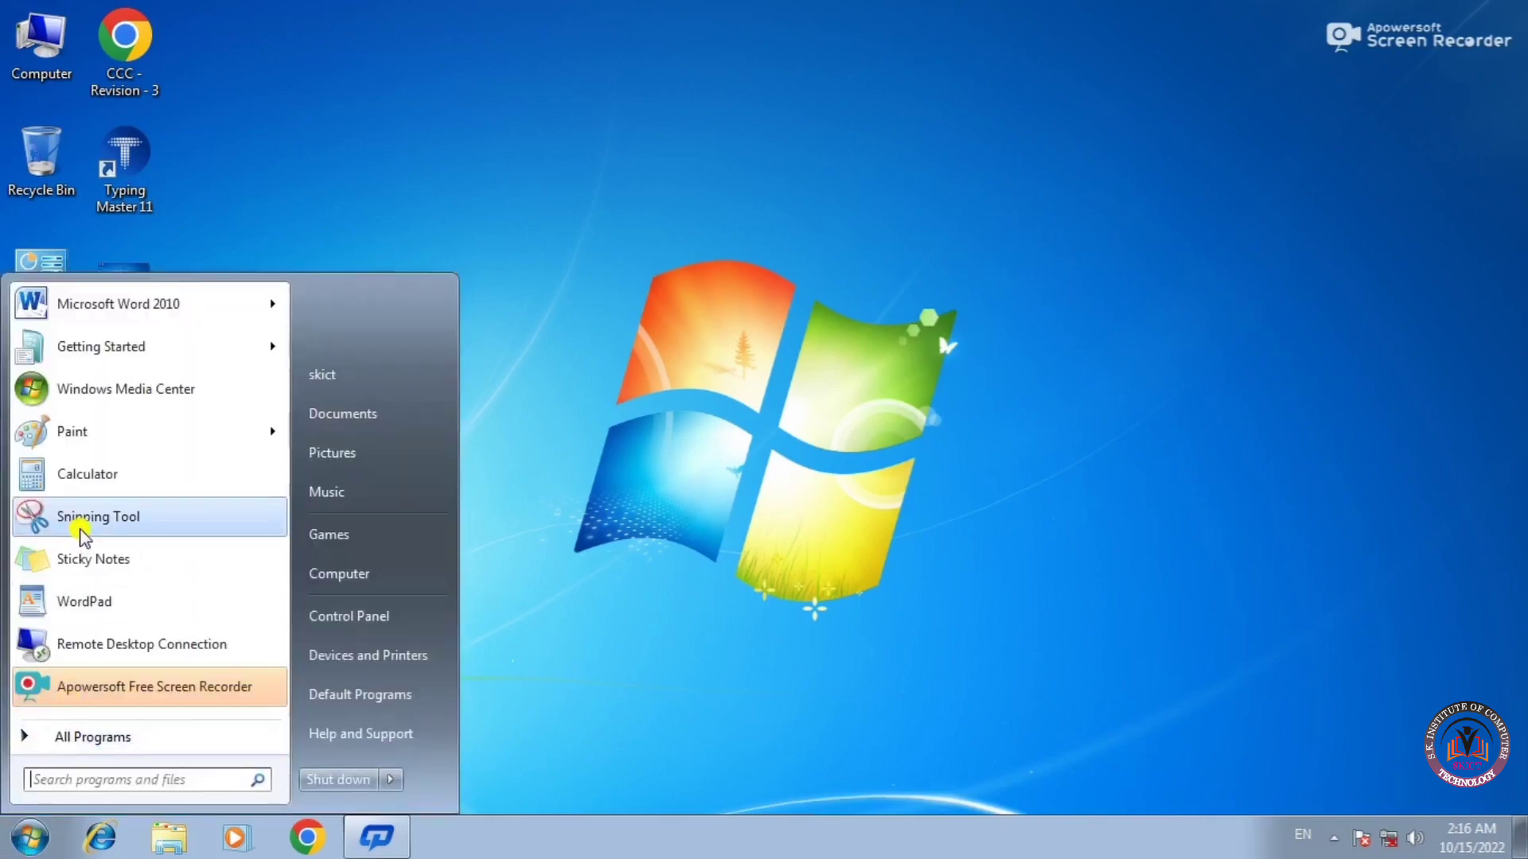
left_click(136, 513)
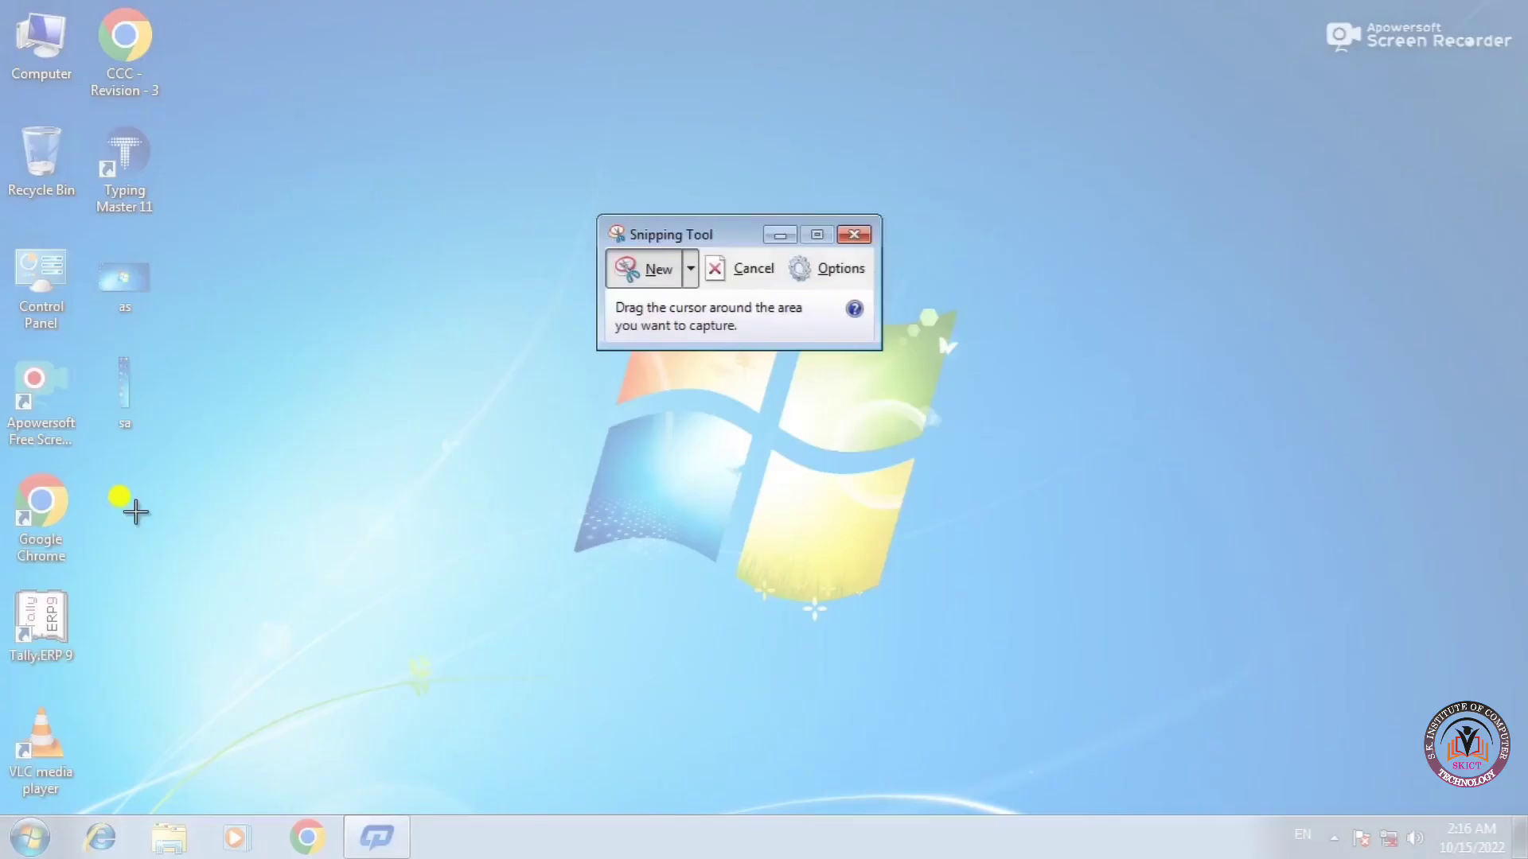
left_click(746, 277)
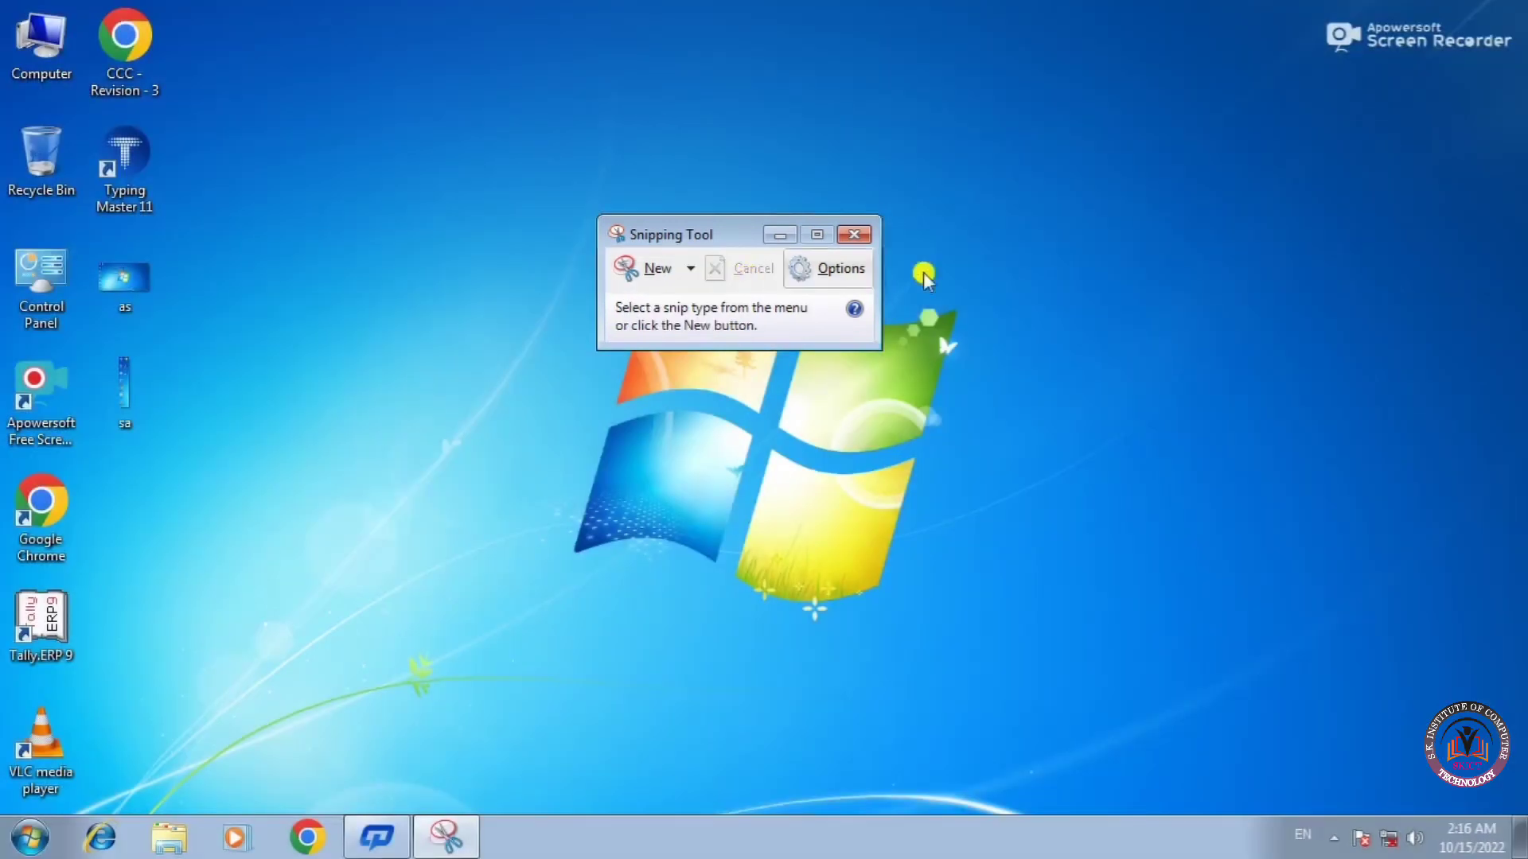
Step: Try to start a new snip while the desktop's context menu is open, and cancel the snip
right_click(1091, 239)
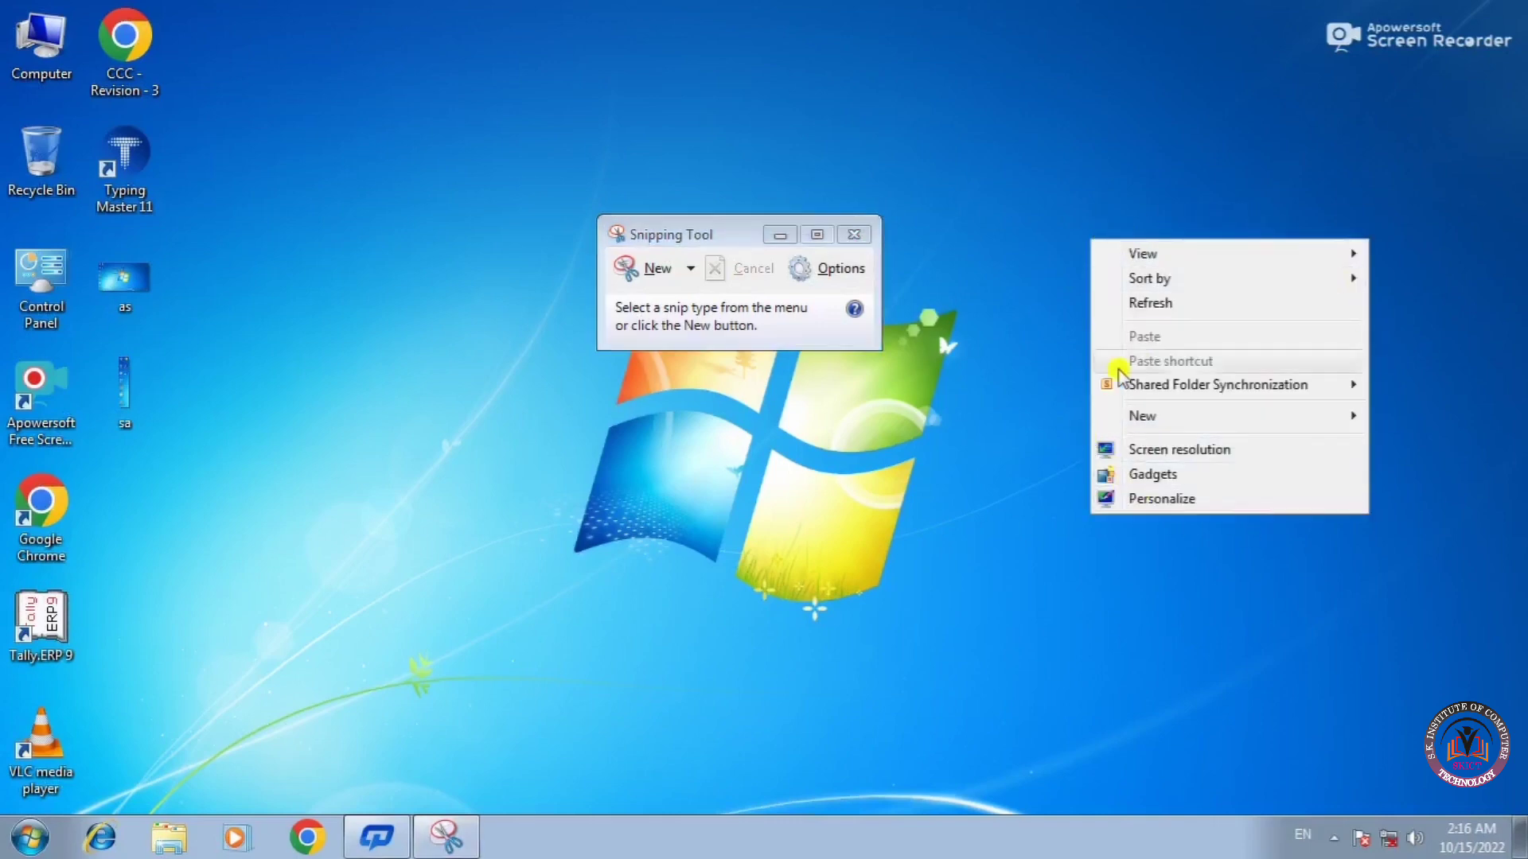
left_click(646, 268)
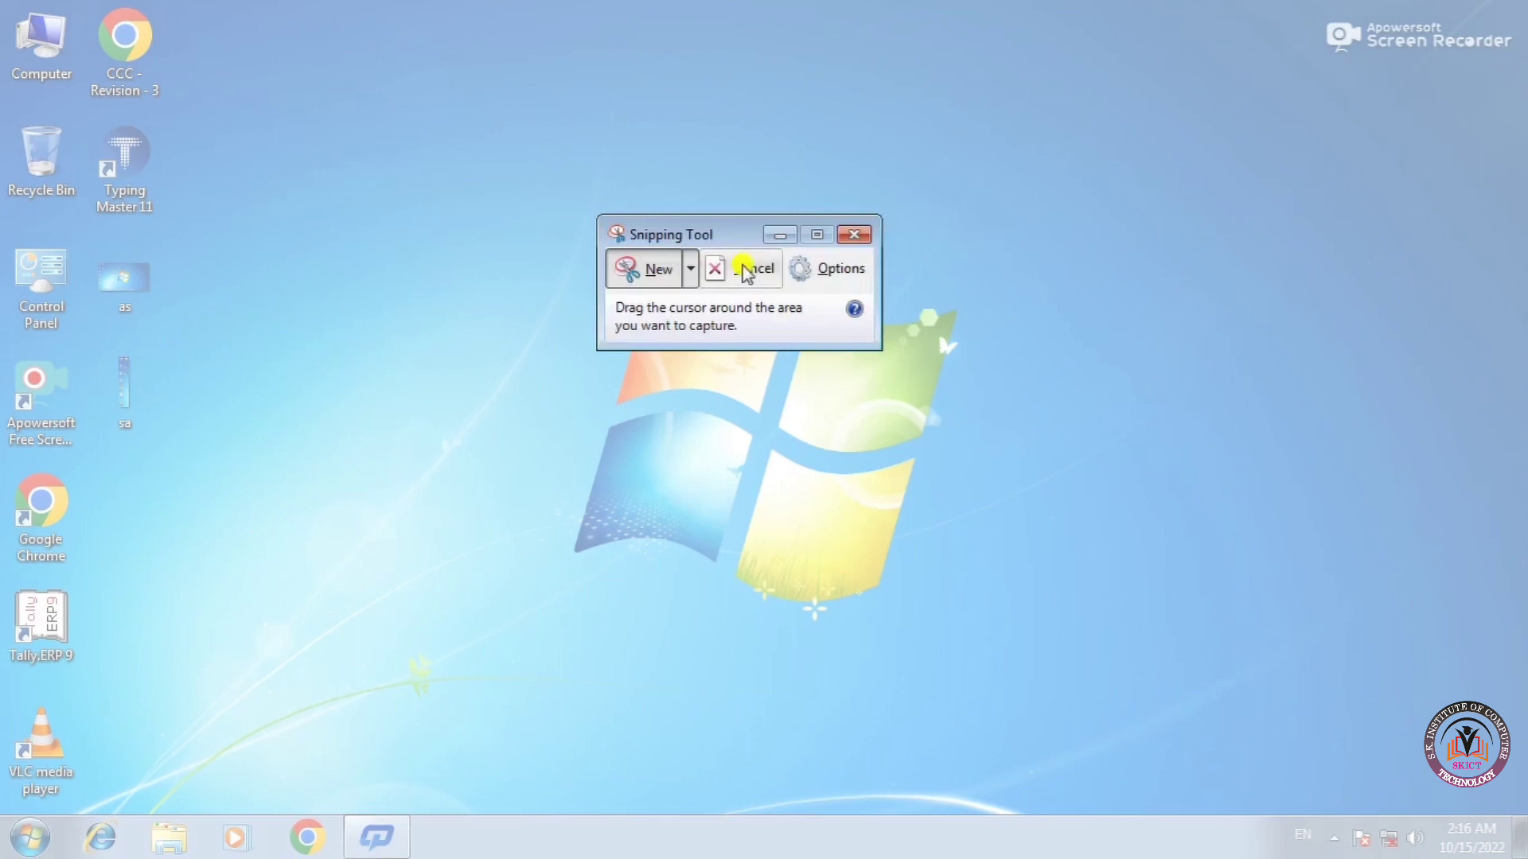
left_click(745, 275)
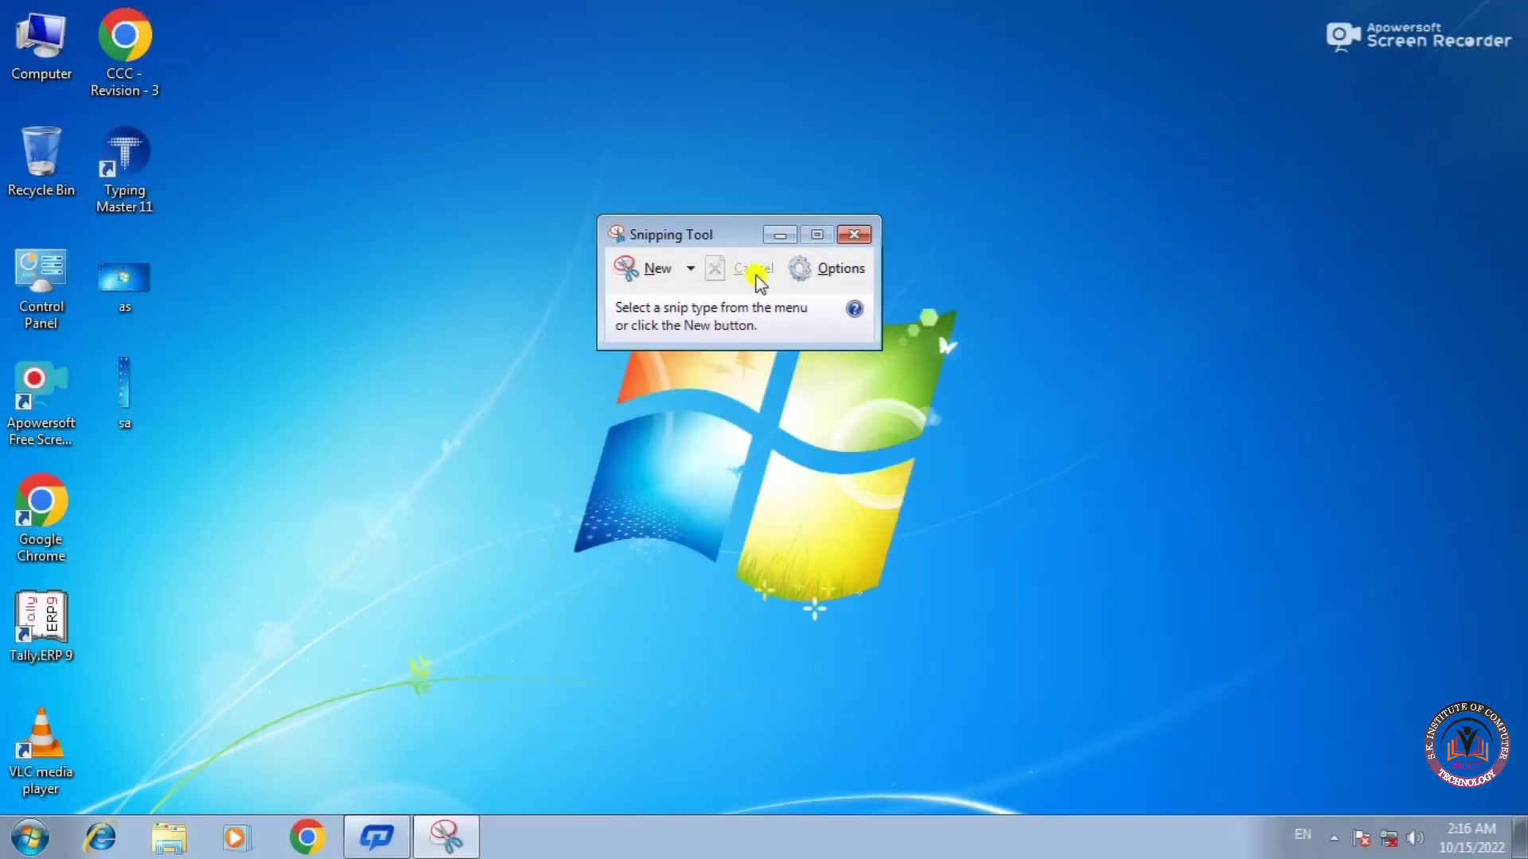
Step: Capture the desktop's open context menu as a rectangular snip framed tightly around the menu
right_click(1077, 302)
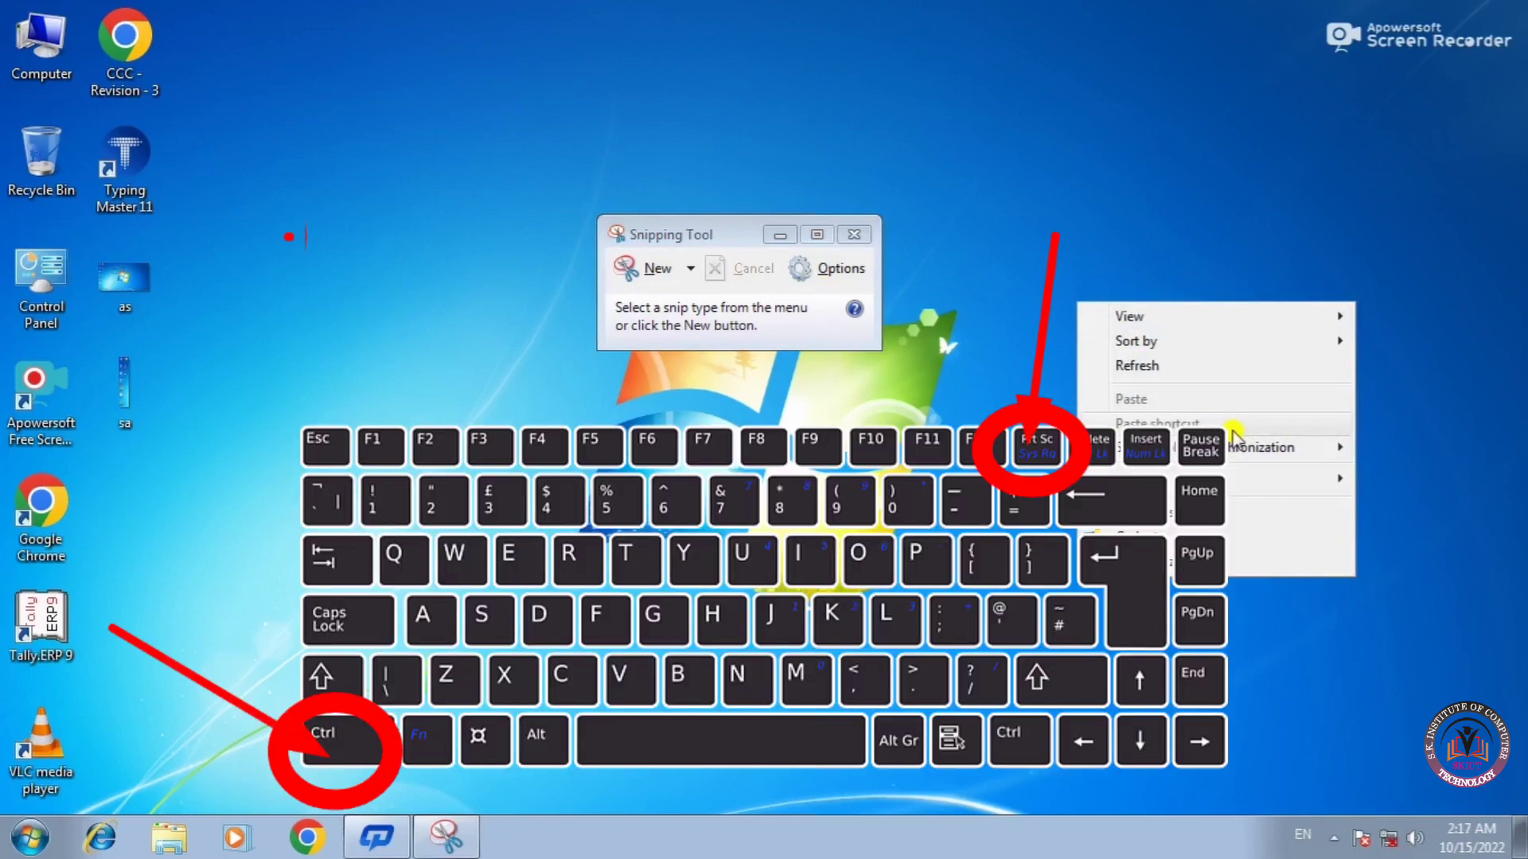
key("ctrl+Print")
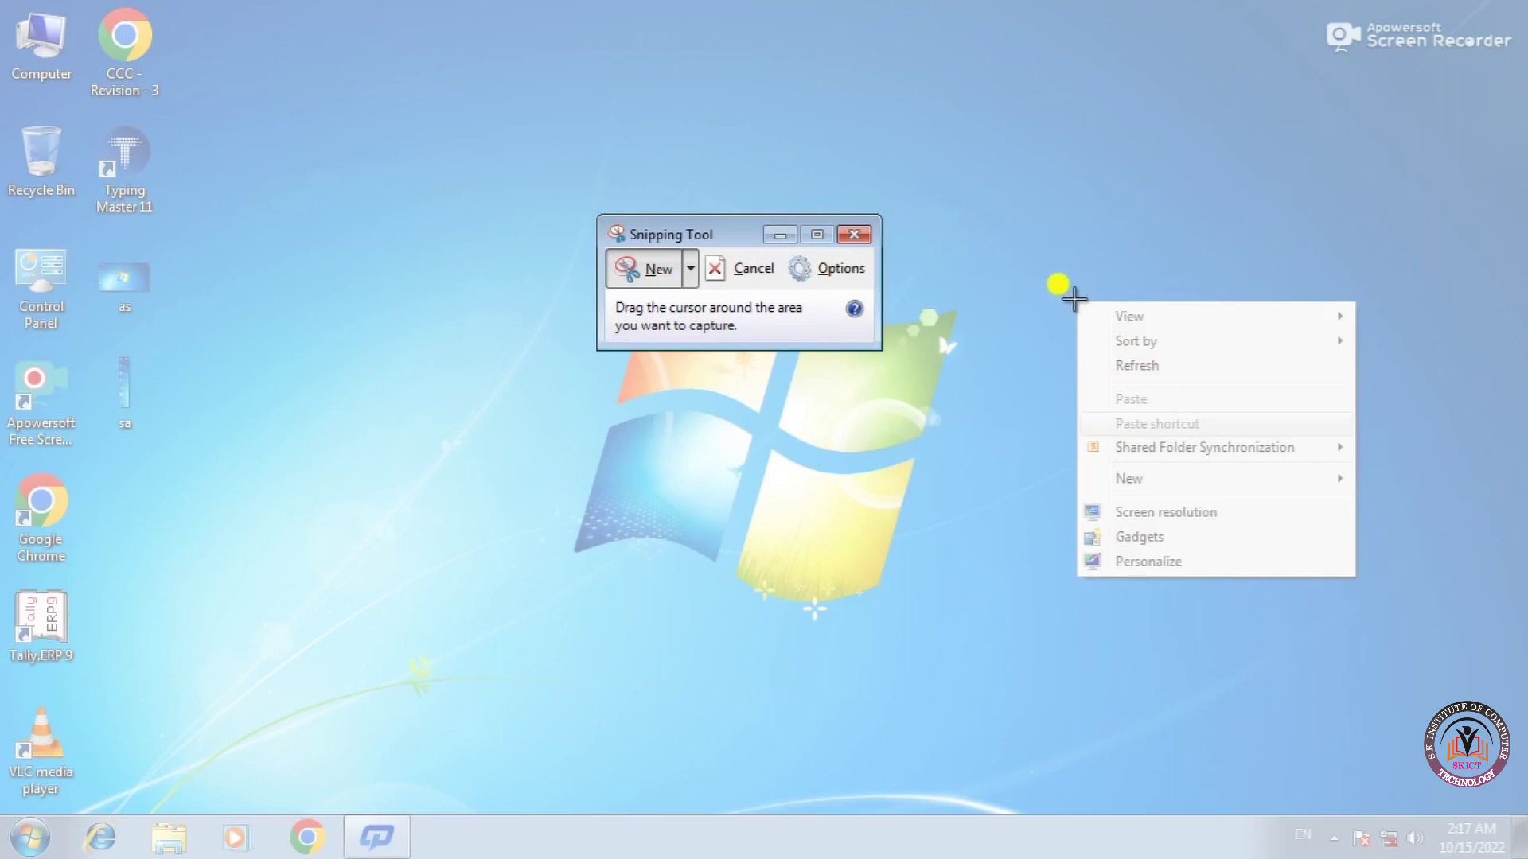
left_click_drag(1073, 298, 1354, 579)
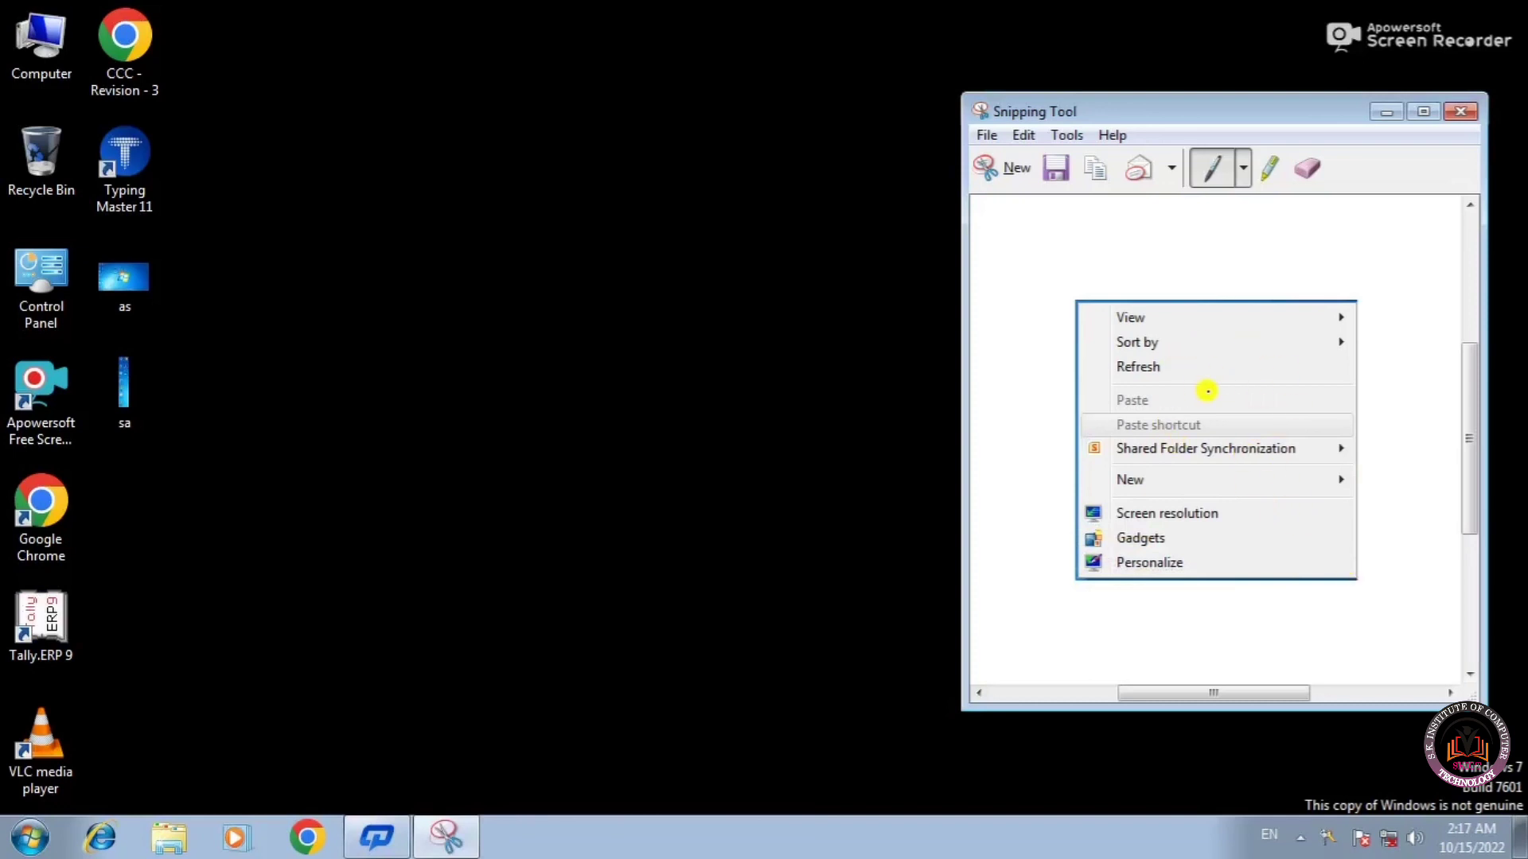
Step: Save the context menu snip to the Desktop as a PNG file named "et" and close the Snipping Tool
left_click(986, 136)
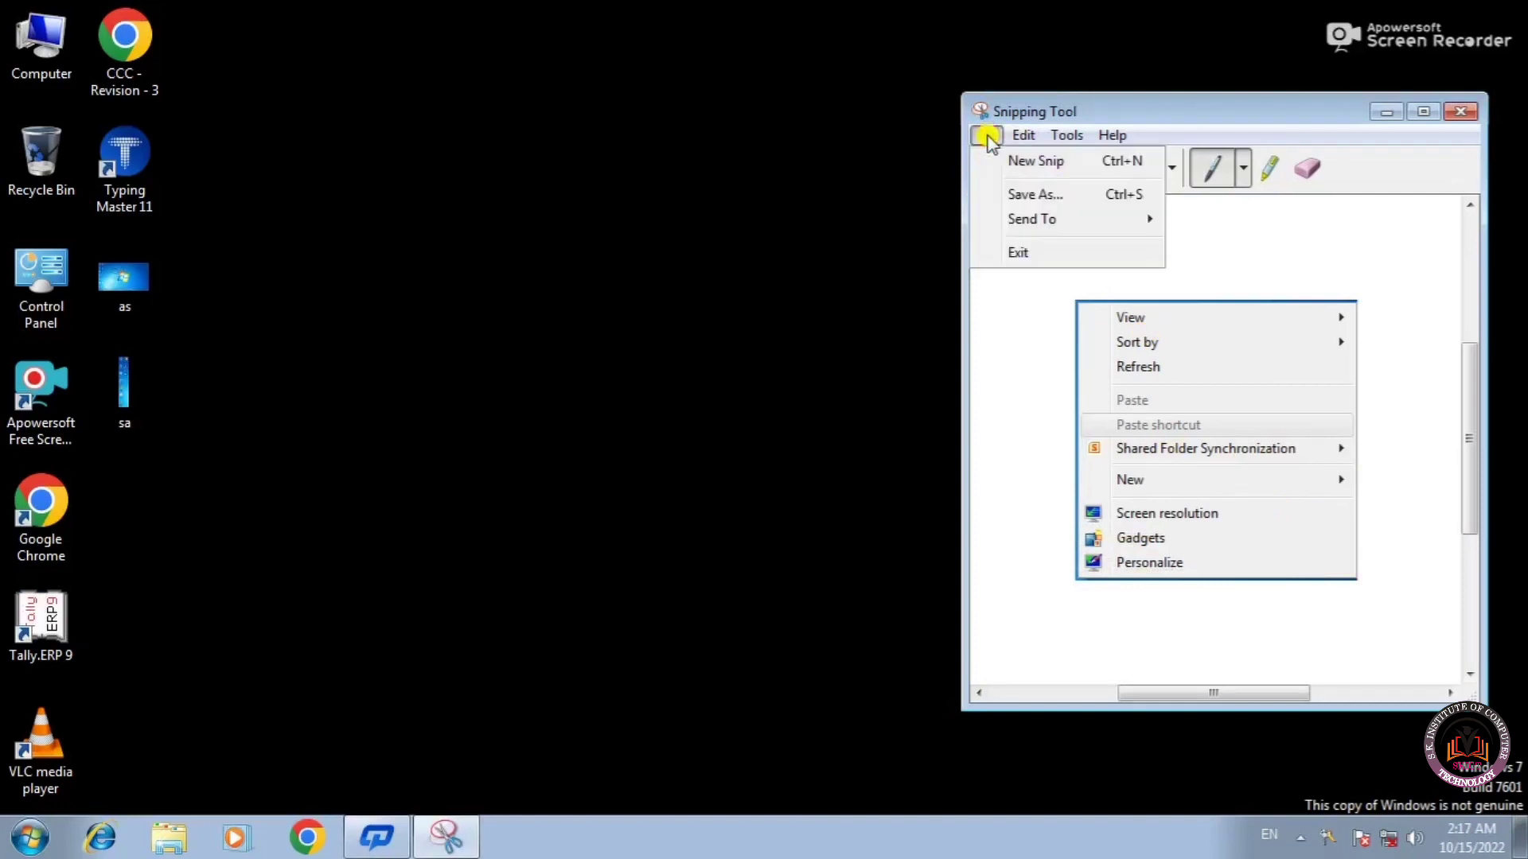
left_click(1014, 195)
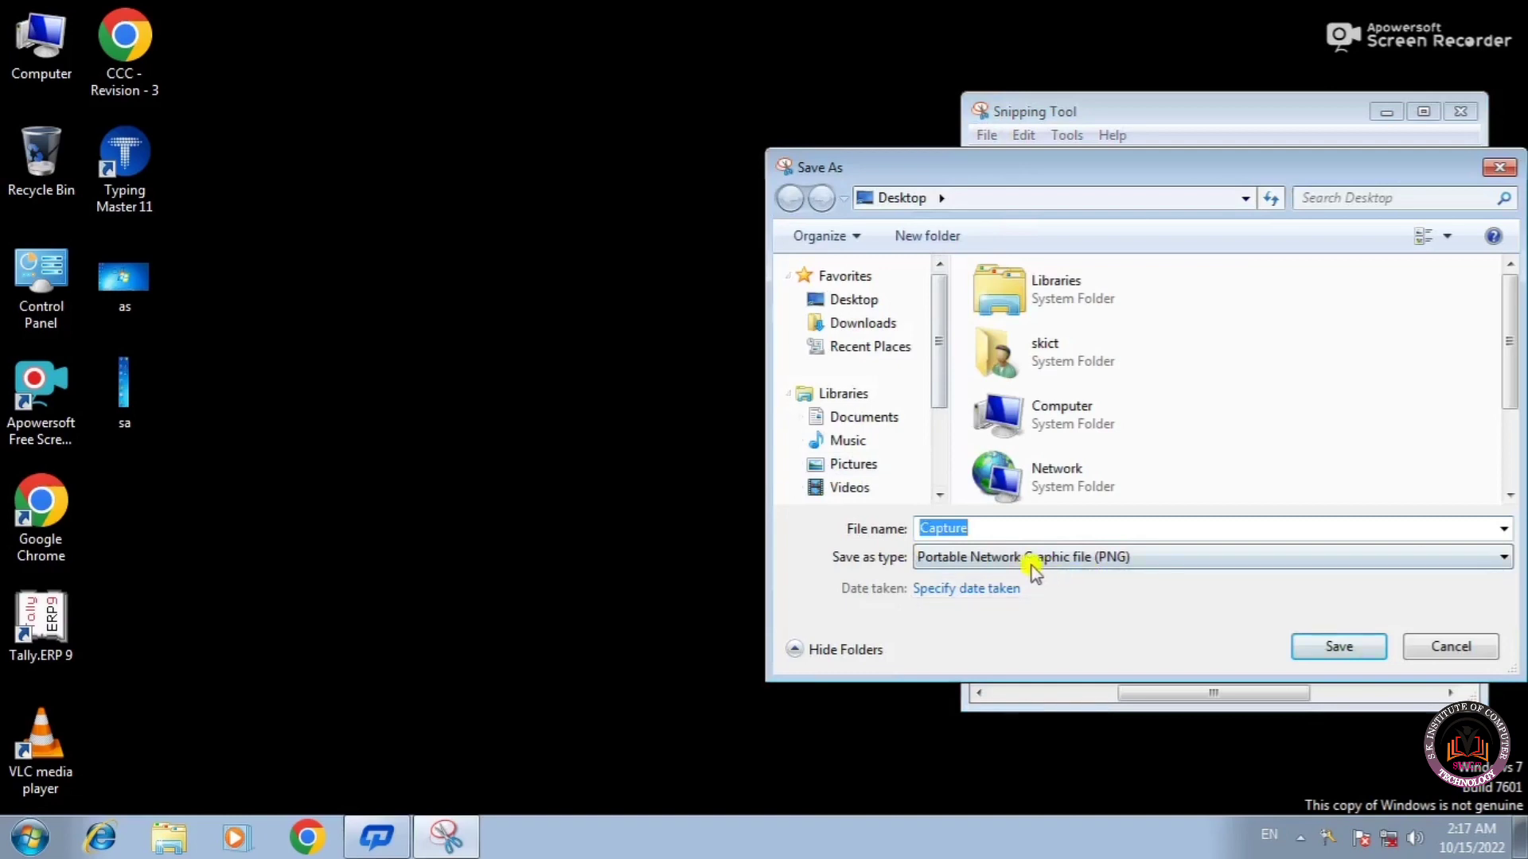
type("et")
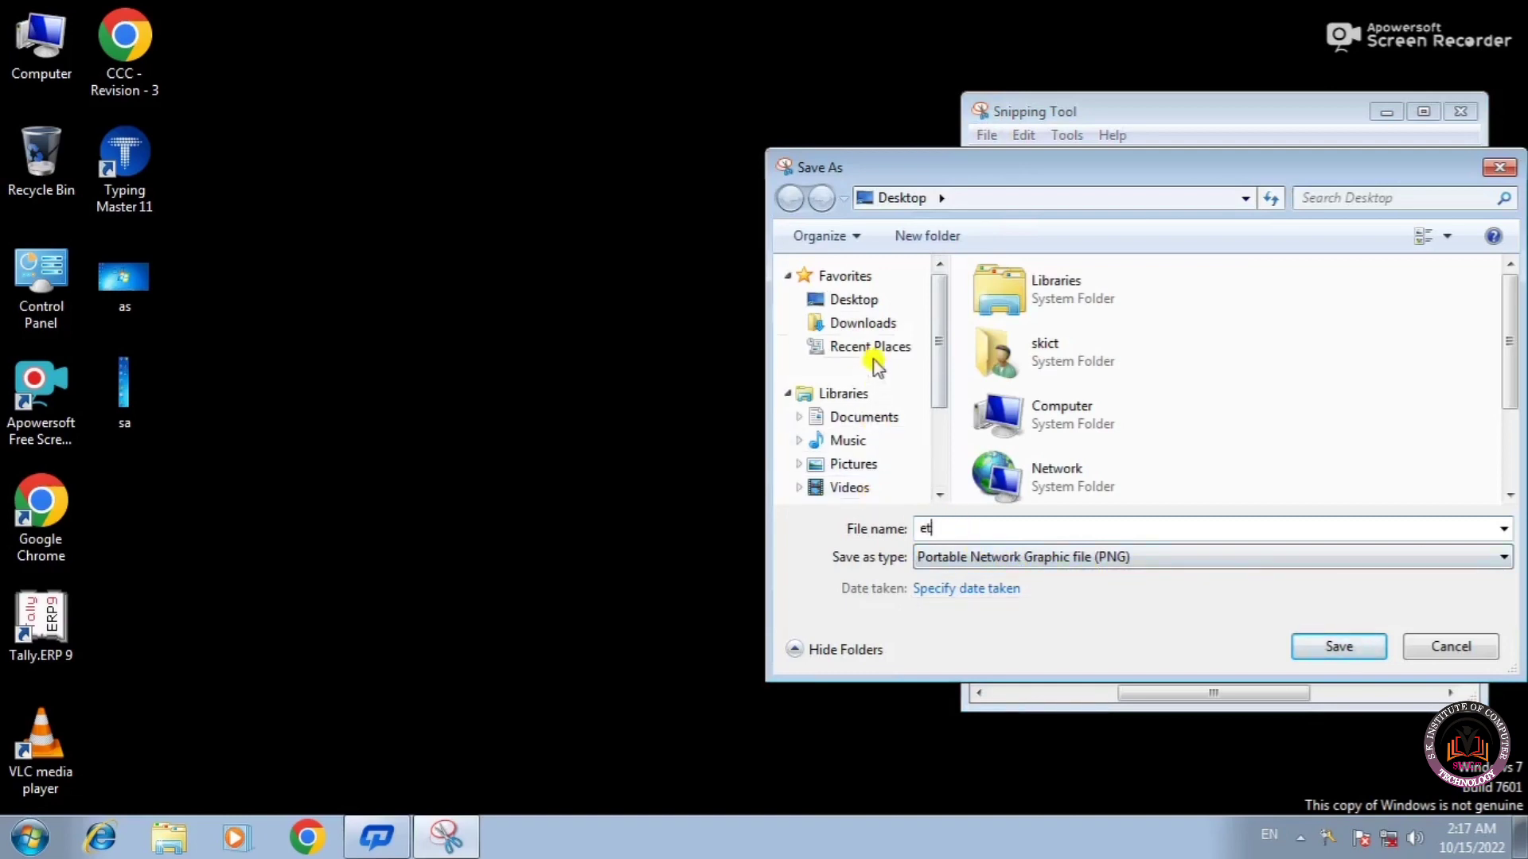
left_click(878, 303)
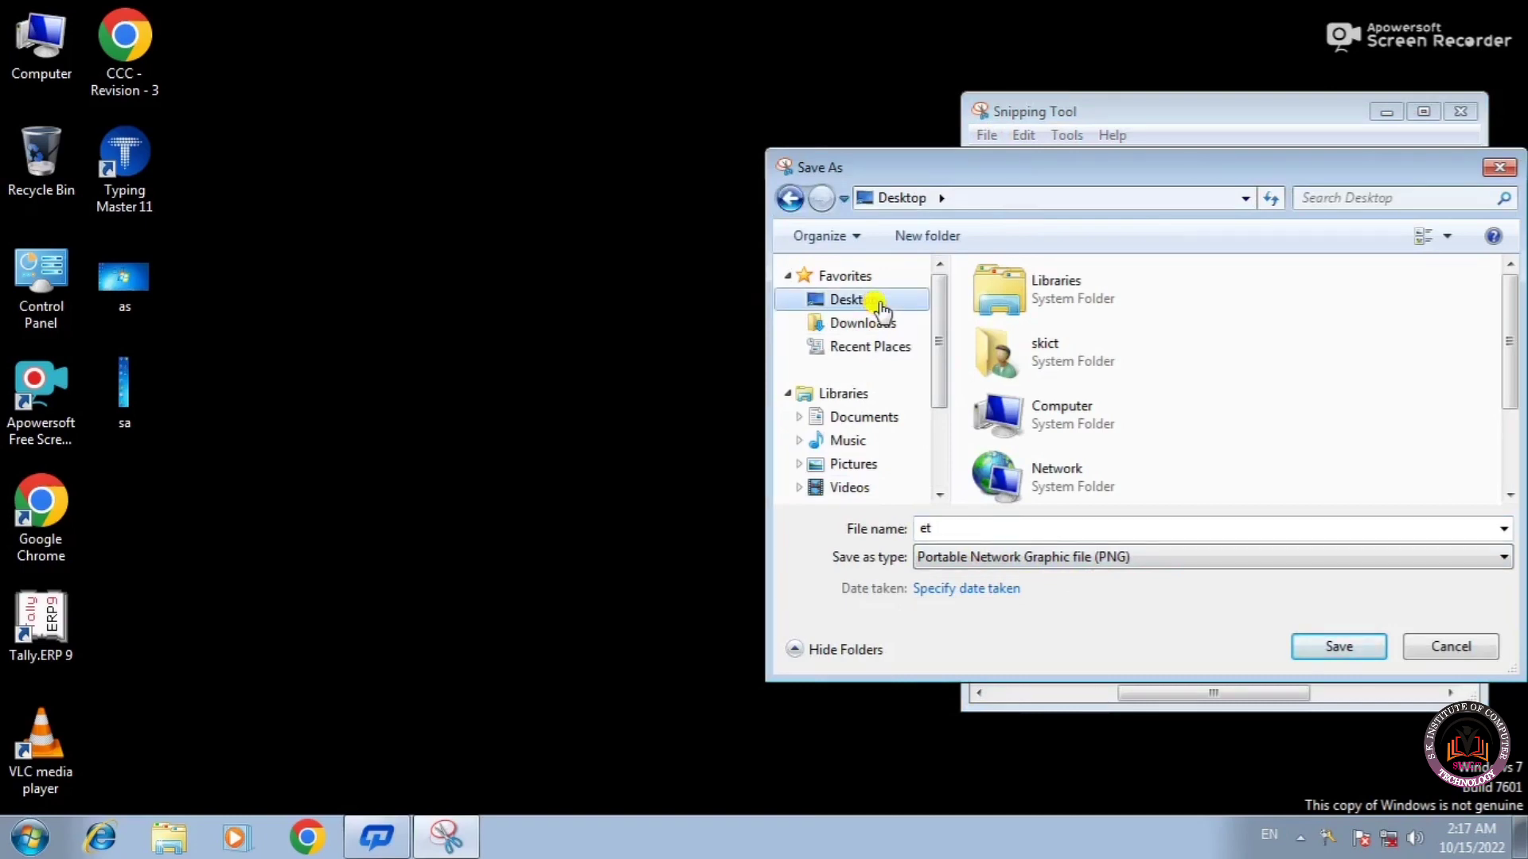
left_click(1364, 646)
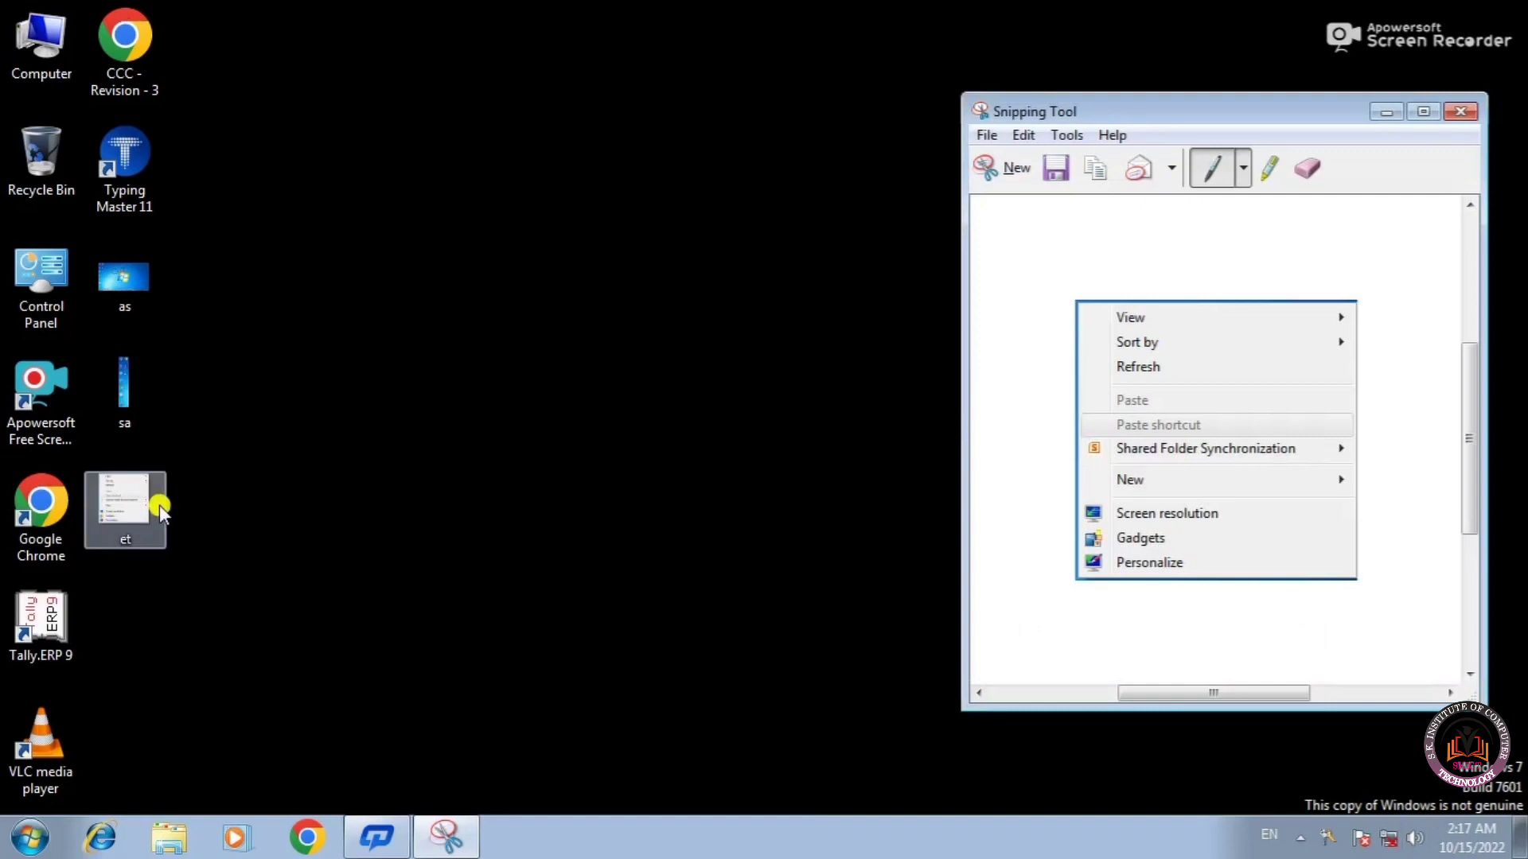
left_click(1460, 112)
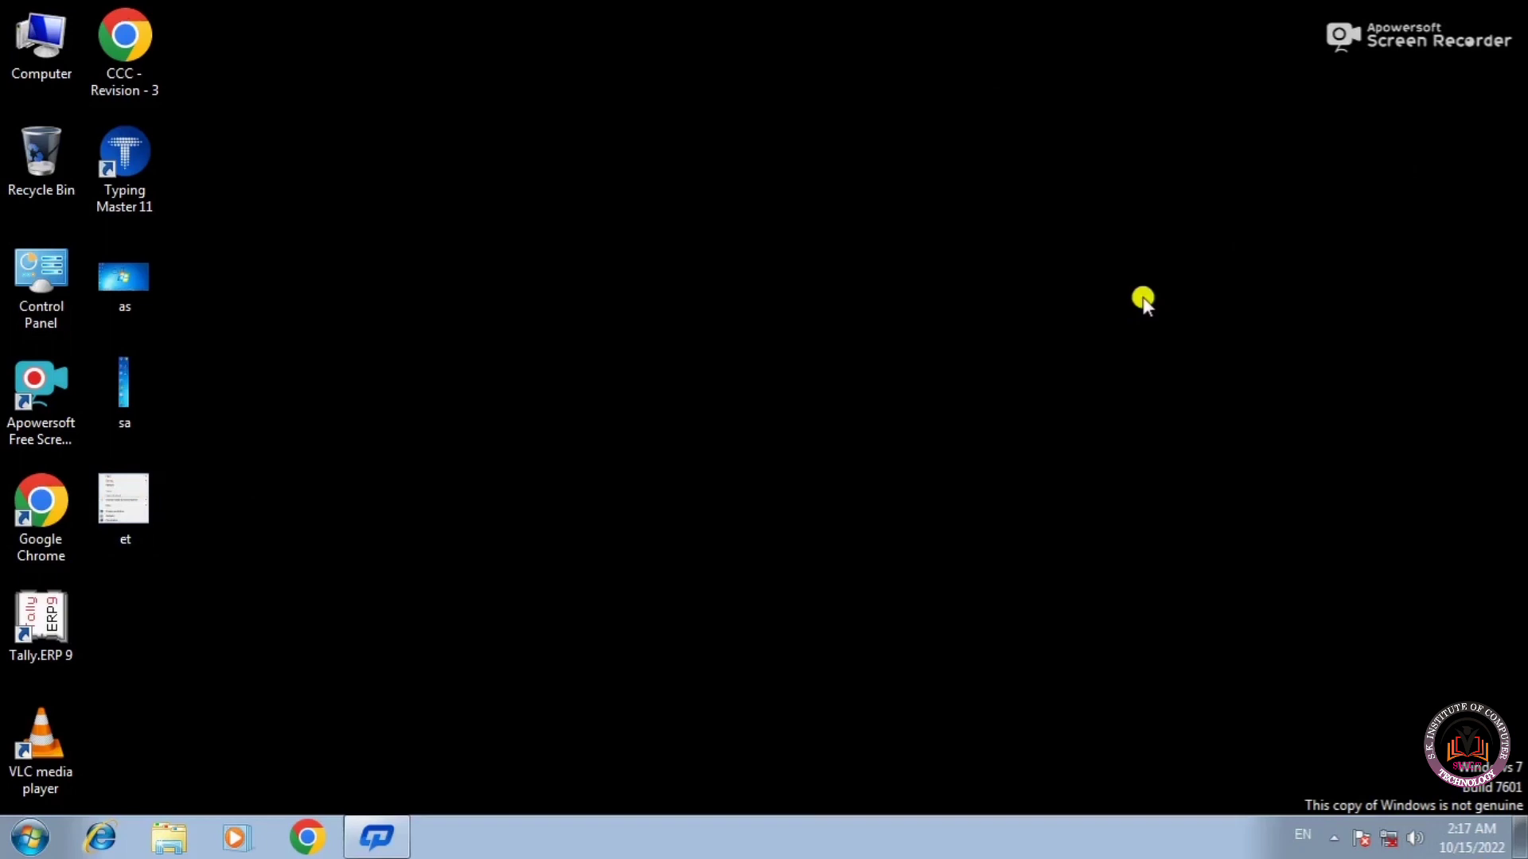